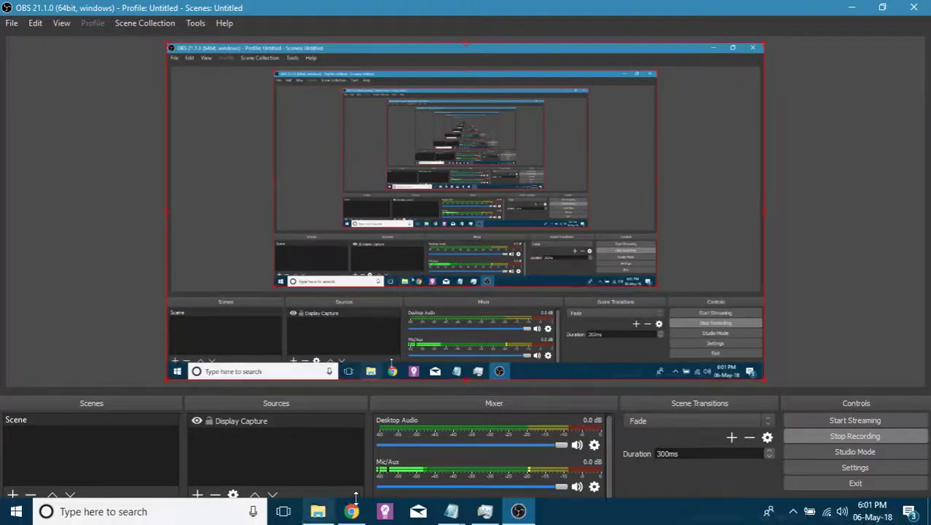
Switch to the BCCBTC TradingView chart in Chrome and draw a horizontal line at about 0.0926 on the daily chart
{"action": "left_click", "coordinate": [352, 510]}
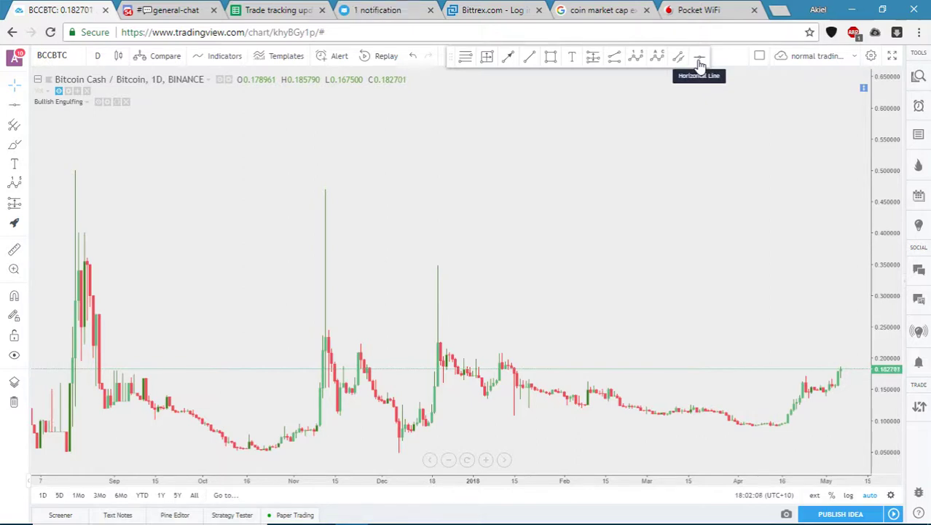
{"action": "left_click", "coordinate": [700, 64]}
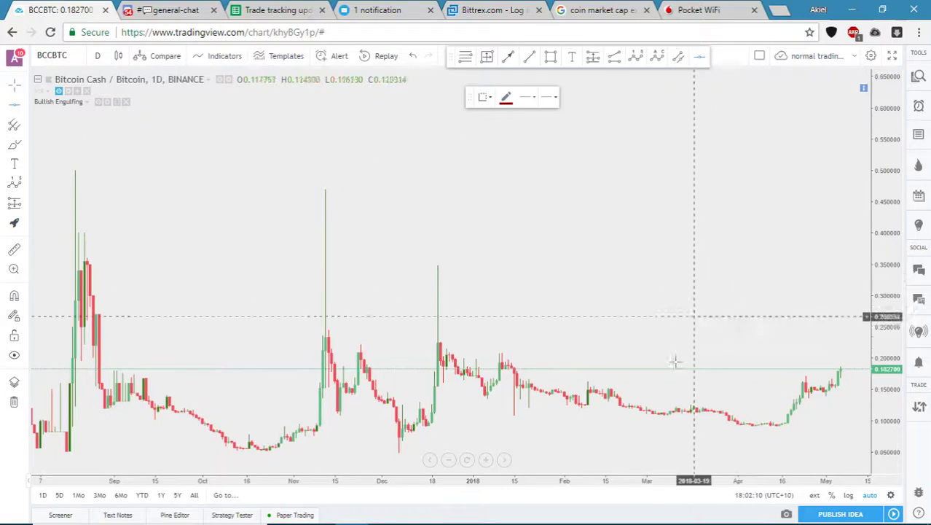
{"action": "left_click", "coordinate": [698, 425]}
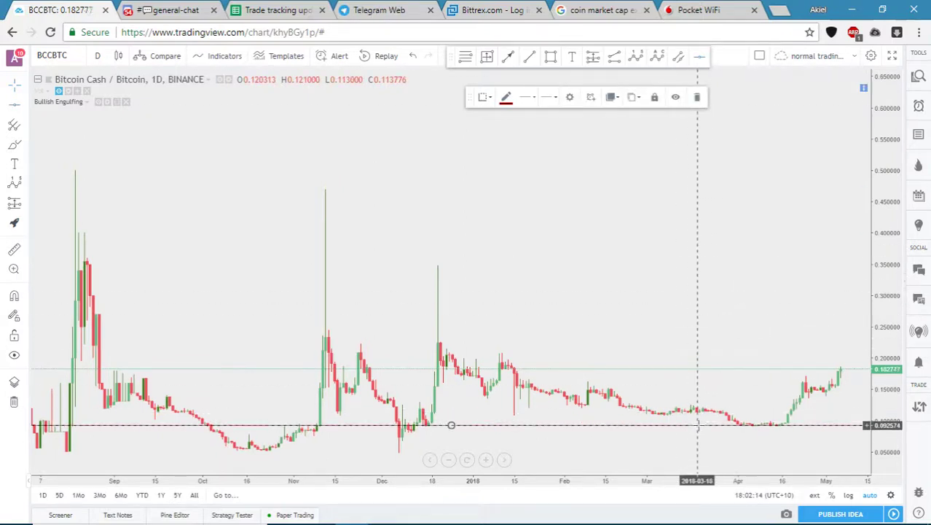
Add the text "Daily" to the horizontal line at about 0.0926 and make the line thicker
{"action": "left_click", "coordinate": [570, 100]}
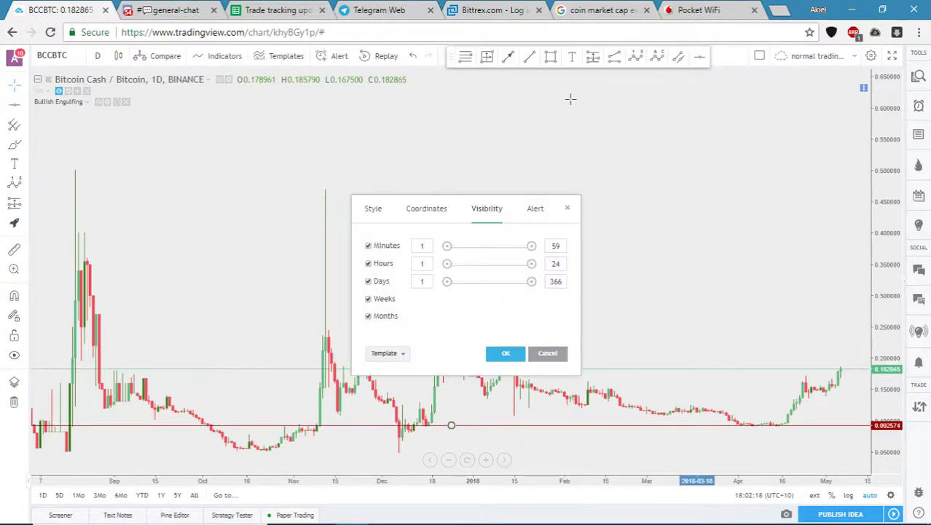
{"action": "left_click", "coordinate": [375, 218]}
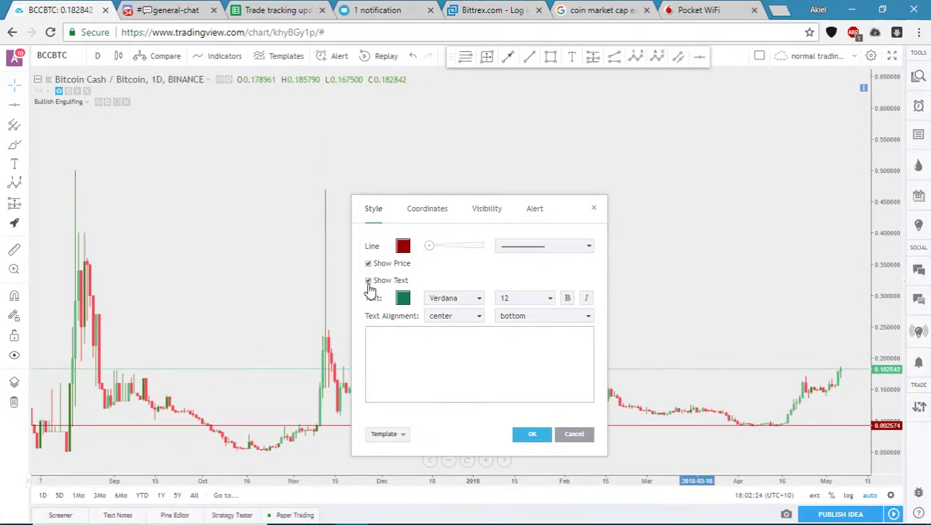
{"action": "left_click", "coordinate": [414, 363]}
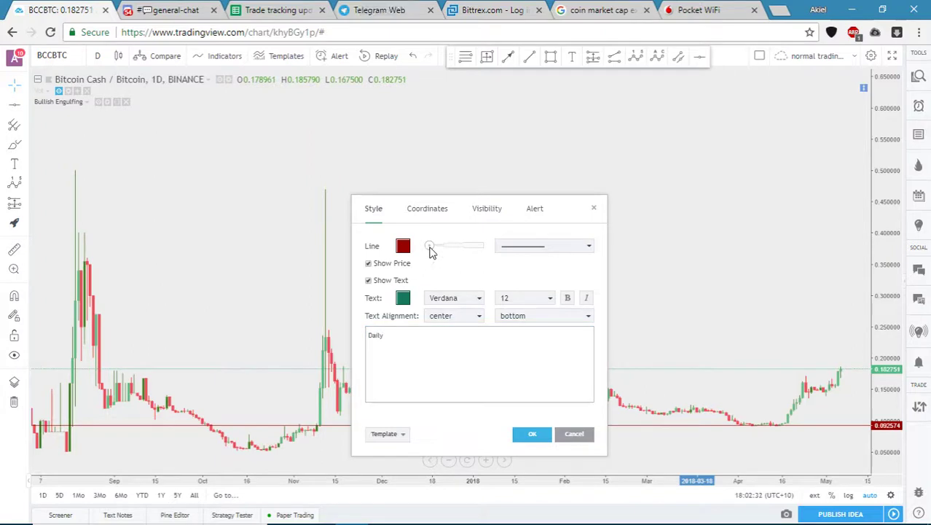
{"action": "left_click_drag", "start_coordinate": [430, 249], "coordinate": [462, 251]}
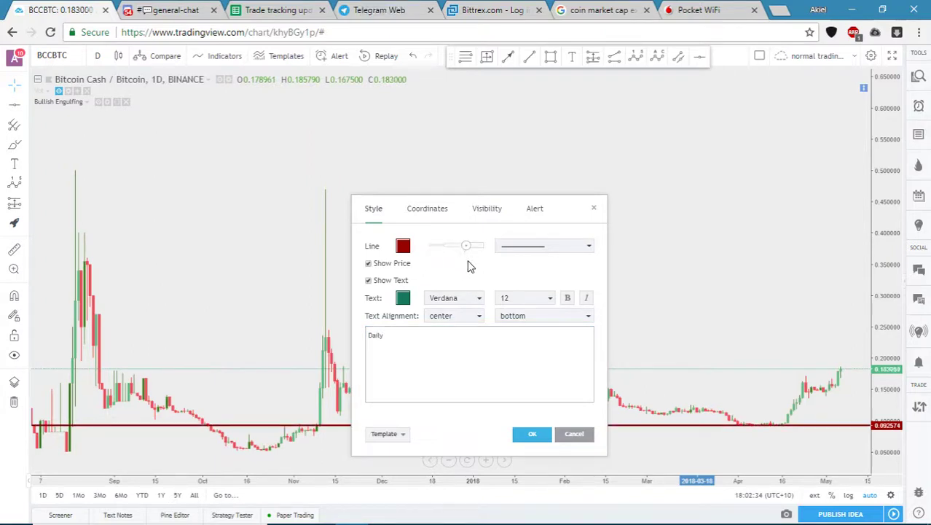
{"action": "left_click", "coordinate": [529, 435]}
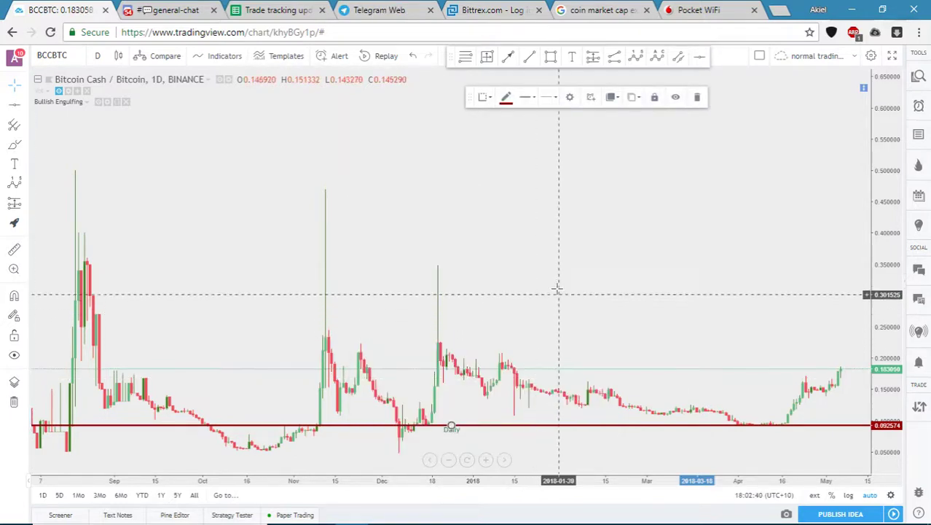
Save the line's style as a drawing template named "Daily (spartan)", replacing the existing one
{"action": "left_click", "coordinate": [484, 97]}
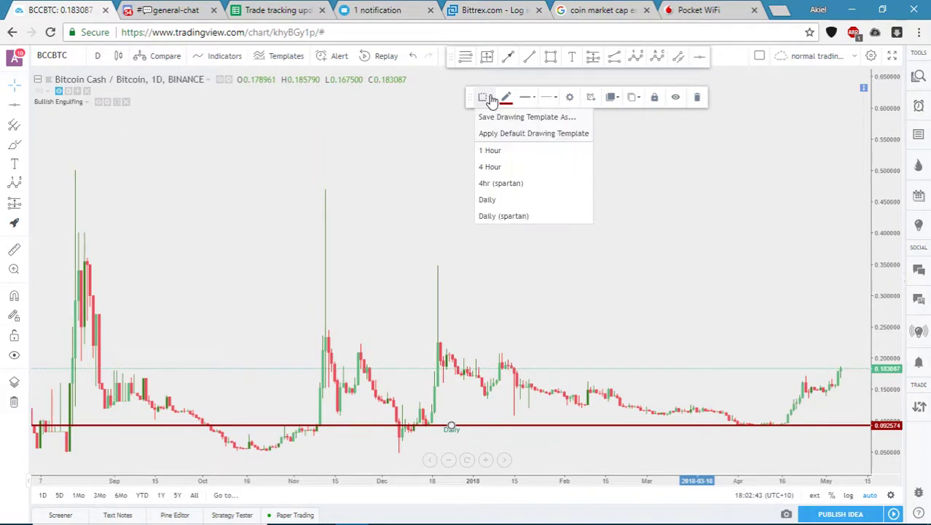
{"action": "left_click", "coordinate": [584, 118]}
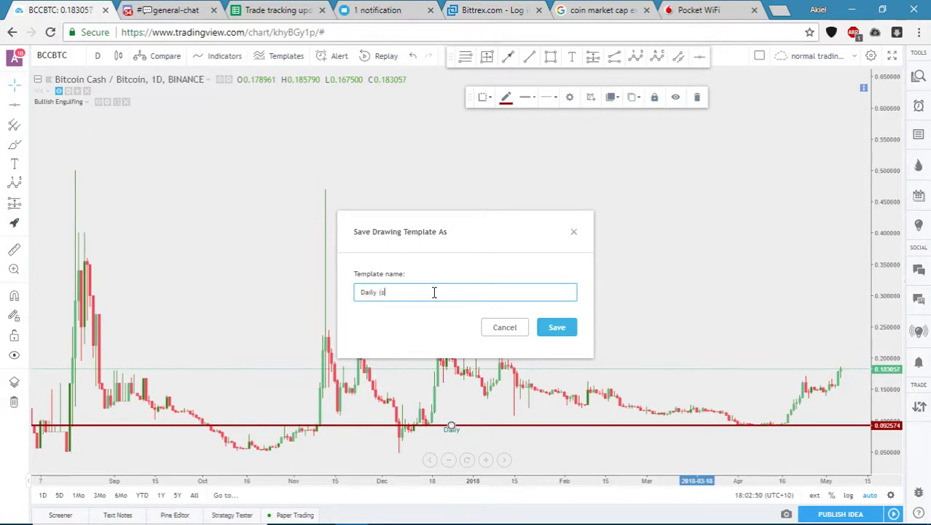
{"action": "type", "text": "Daily (spartan"}
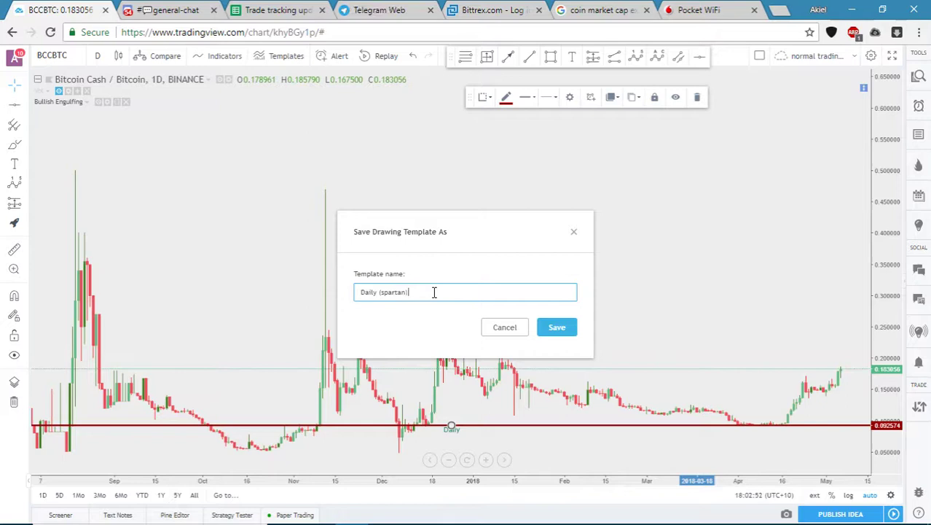
{"action": "type", "text": ")"}
{"action": "left_click", "coordinate": [554, 329]}
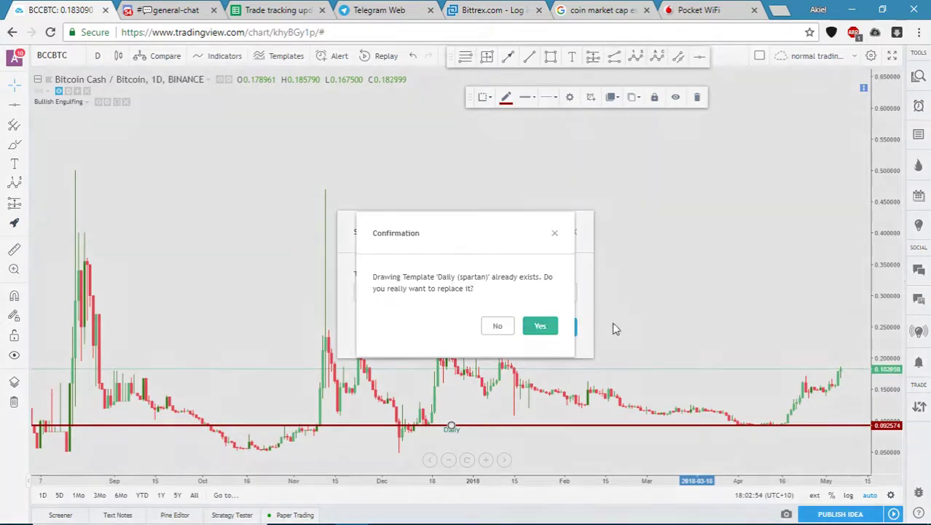
{"action": "left_click", "coordinate": [540, 328]}
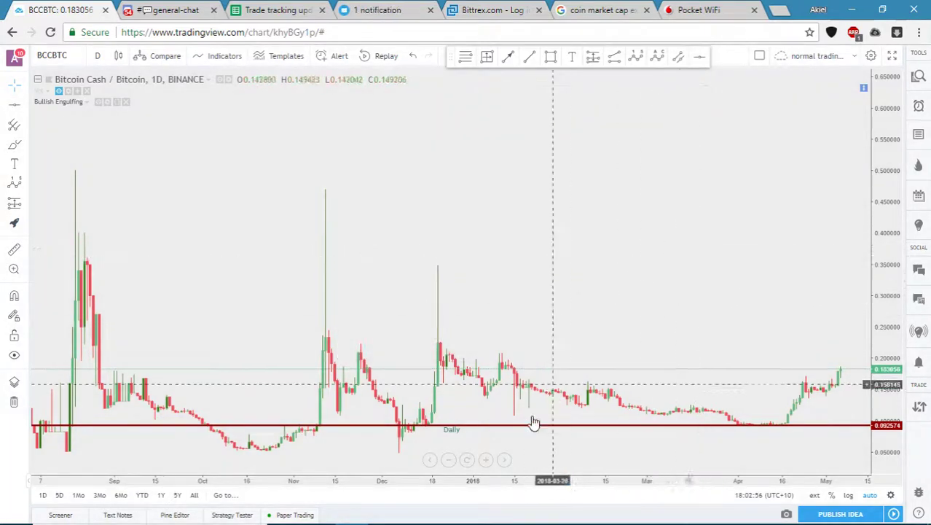
Draw a second horizontal line at about 0.2237 and apply the "Daily (spartan)" template to it
{"action": "left_click", "coordinate": [699, 63]}
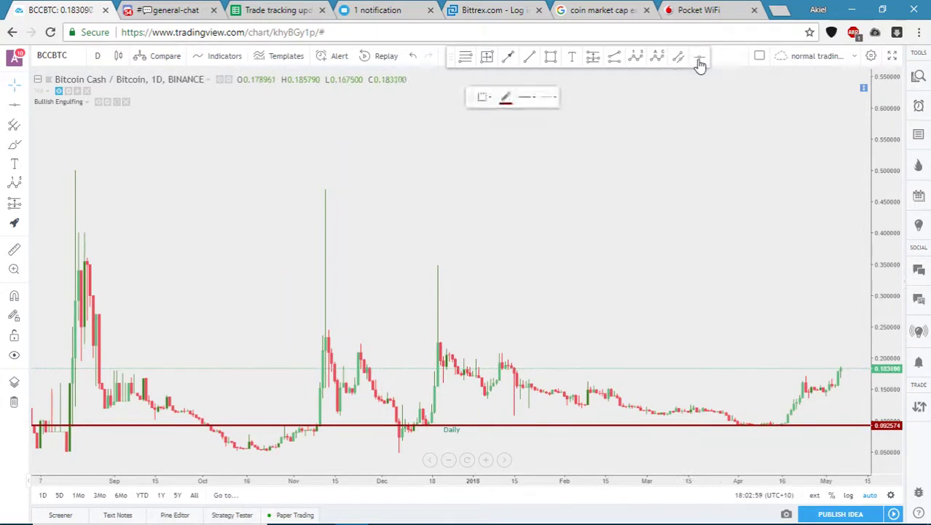
{"action": "left_click", "coordinate": [468, 341]}
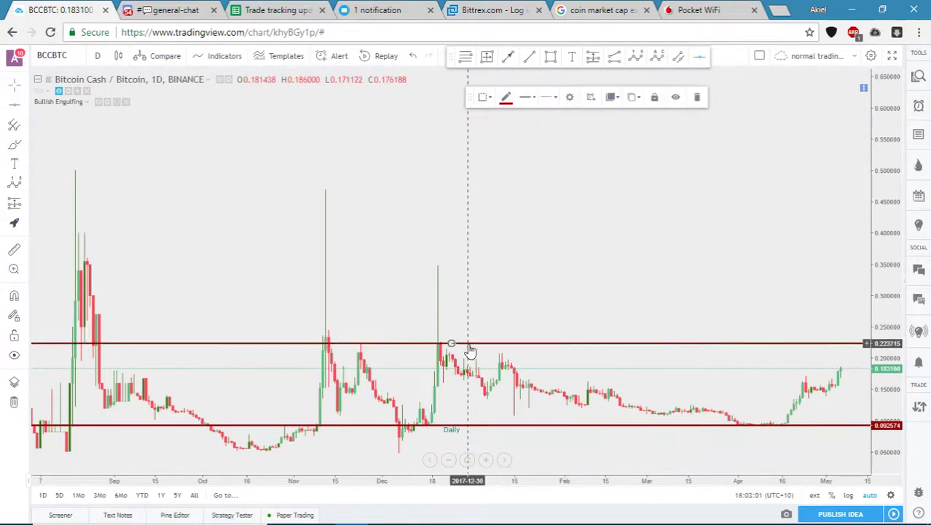
{"action": "left_click", "coordinate": [483, 98]}
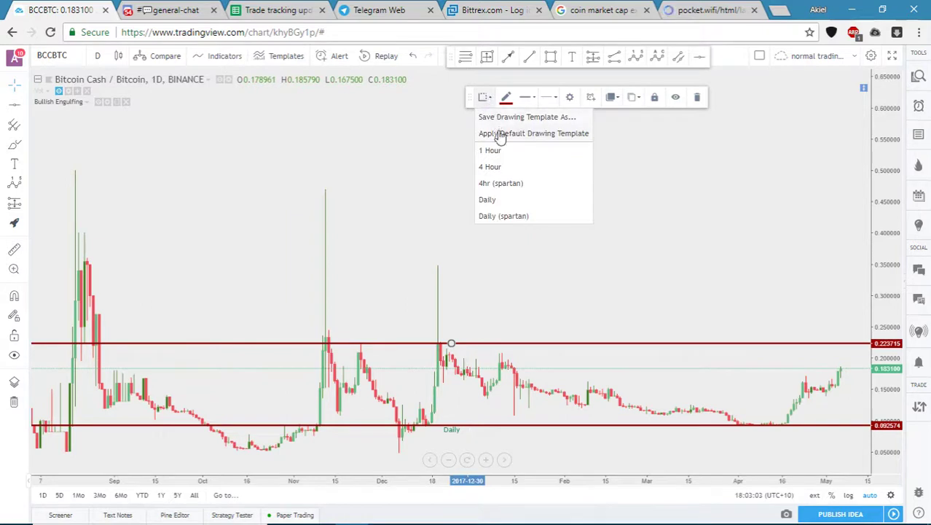
{"action": "left_click", "coordinate": [511, 217]}
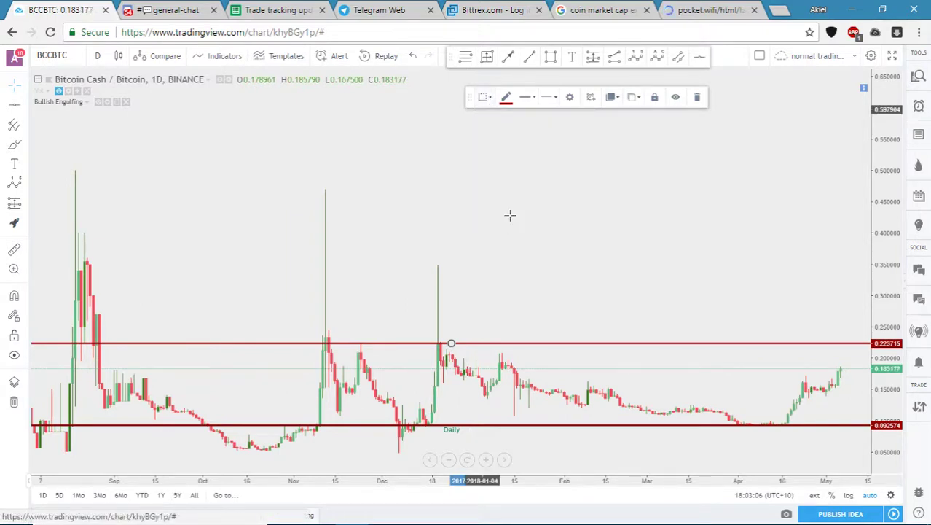
{"action": "left_click", "coordinate": [572, 229]}
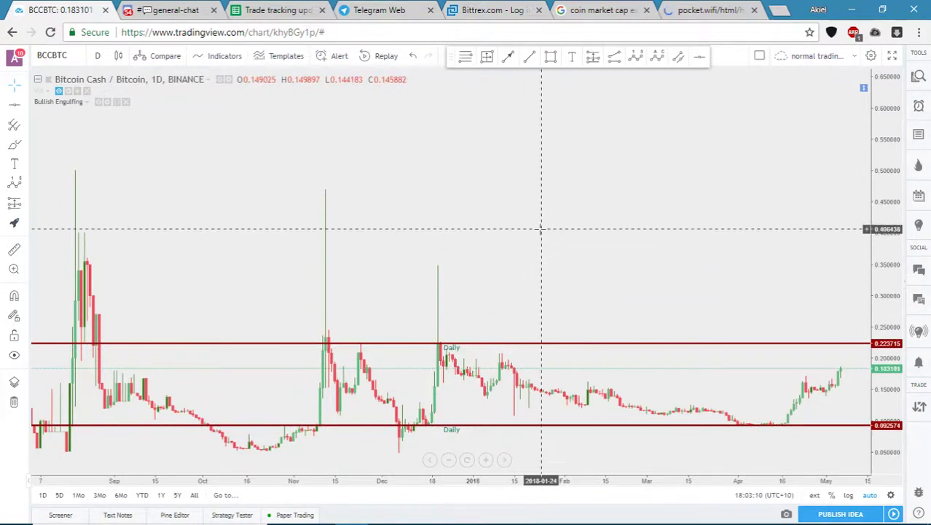
Change the chart interval to 4 hours and draw a horizontal line at about 0.1415
{"action": "left_click", "coordinate": [97, 56]}
{"action": "left_click", "coordinate": [128, 243]}
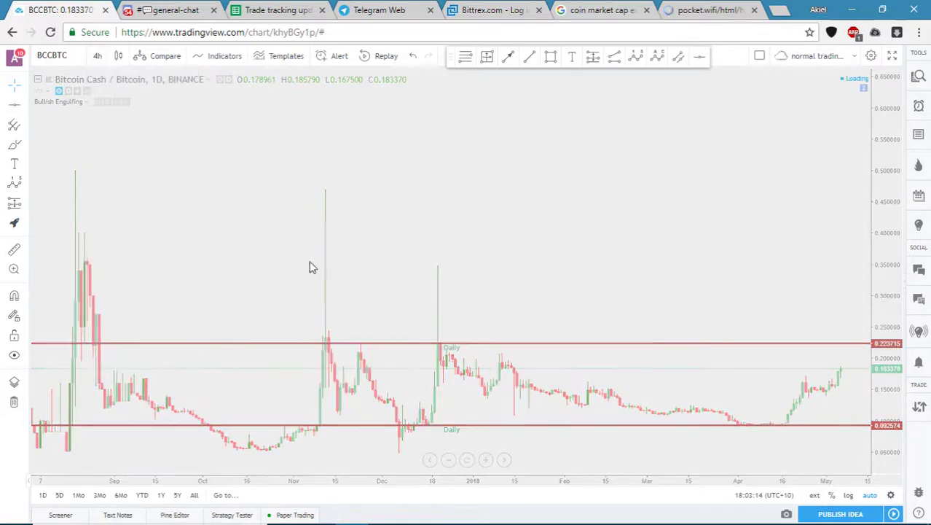
{"action": "left_click", "coordinate": [699, 62]}
{"action": "scroll", "coordinate": [788, 234], "scroll_direction": "down", "scroll_amount": 5}
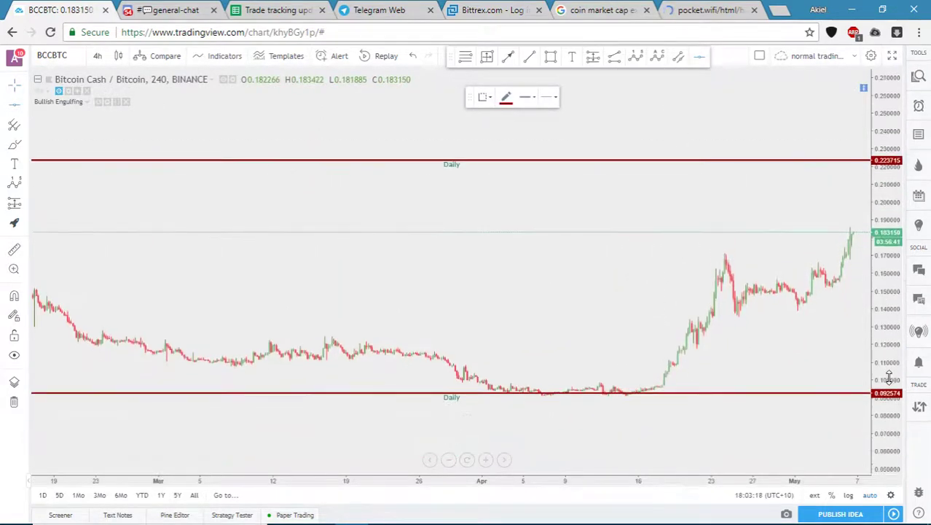
{"action": "left_click_drag", "start_coordinate": [889, 376], "coordinate": [807, 358]}
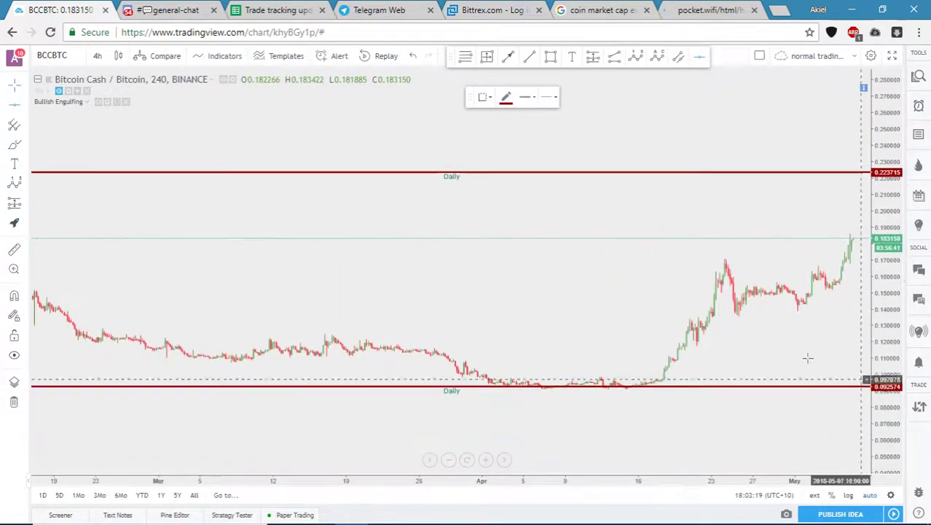
{"action": "left_click", "coordinate": [649, 306]}
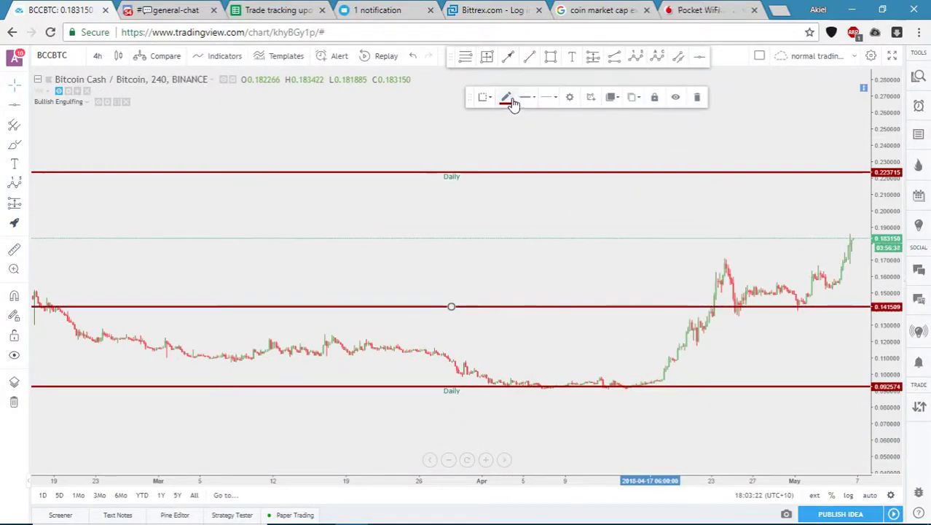
Restyle the line at about 0.1415 with minimum thickness, black colour and the text "4hr"
{"action": "left_click", "coordinate": [570, 98]}
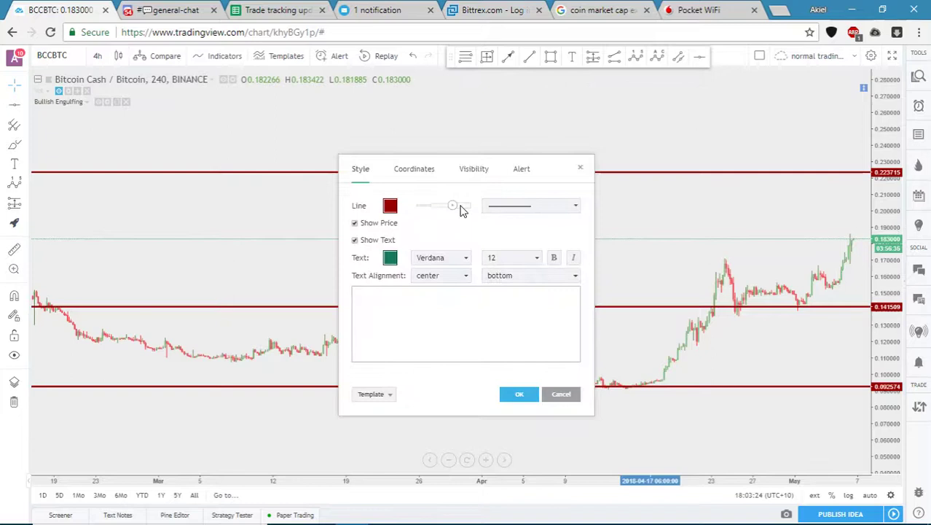
{"action": "left_click_drag", "start_coordinate": [450, 209], "coordinate": [419, 209]}
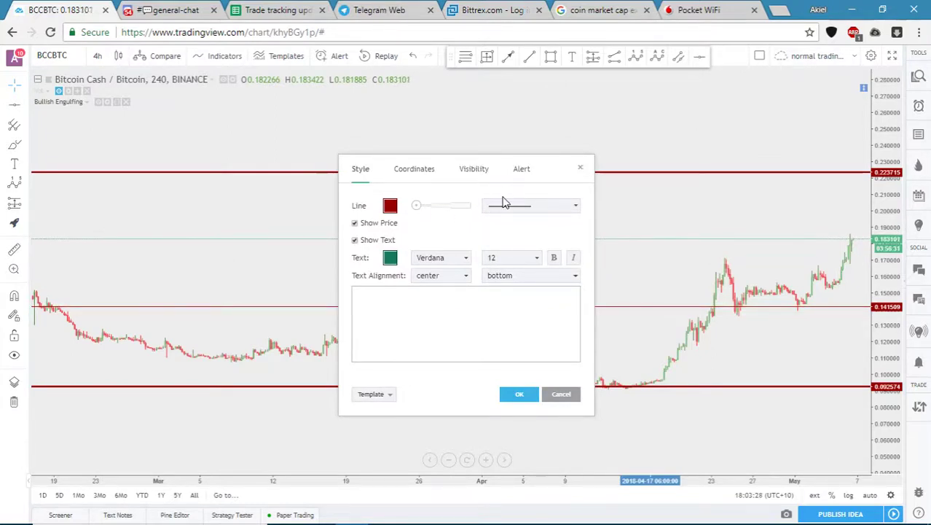
{"action": "left_click", "coordinate": [399, 324]}
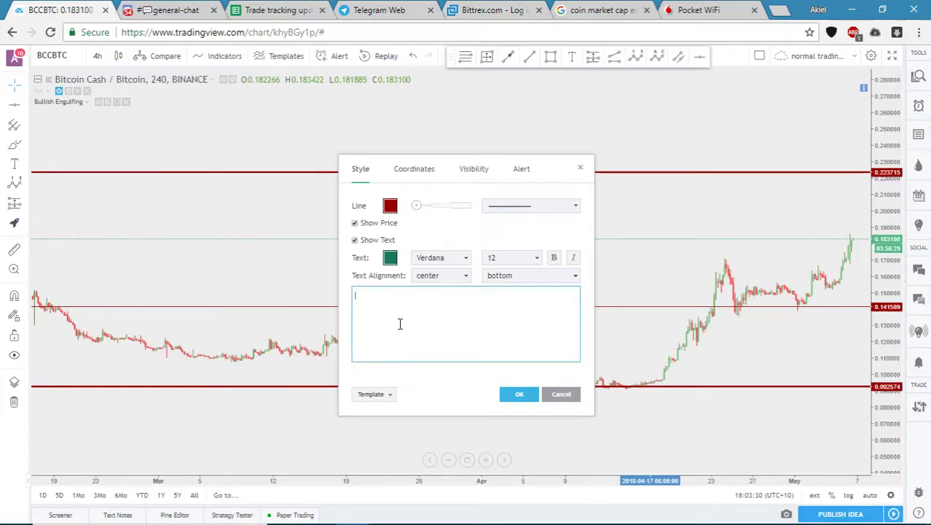
{"action": "type", "text": "4H"}
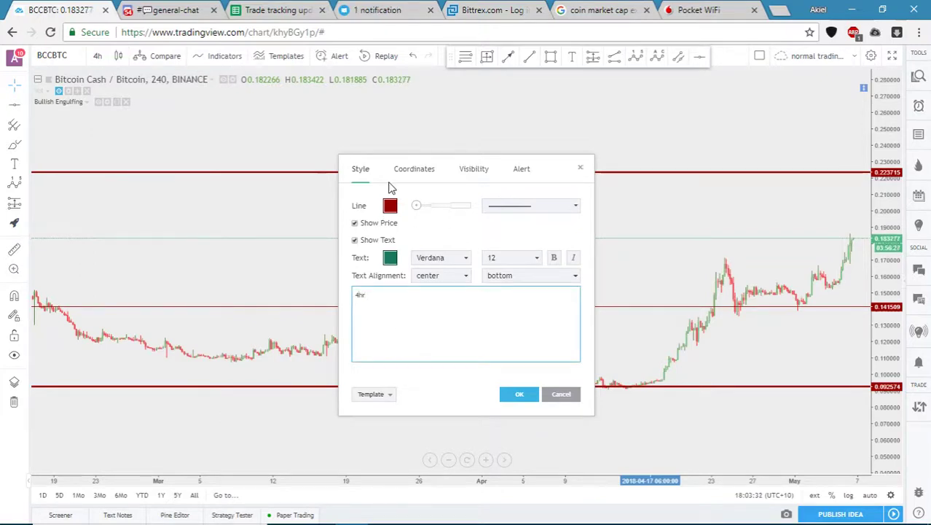
{"action": "left_click", "coordinate": [390, 208]}
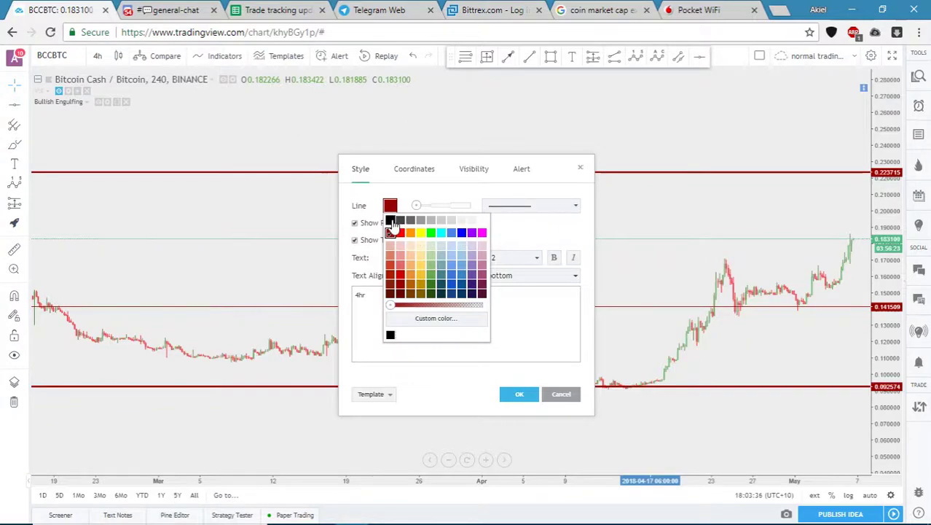
{"action": "left_click", "coordinate": [390, 221]}
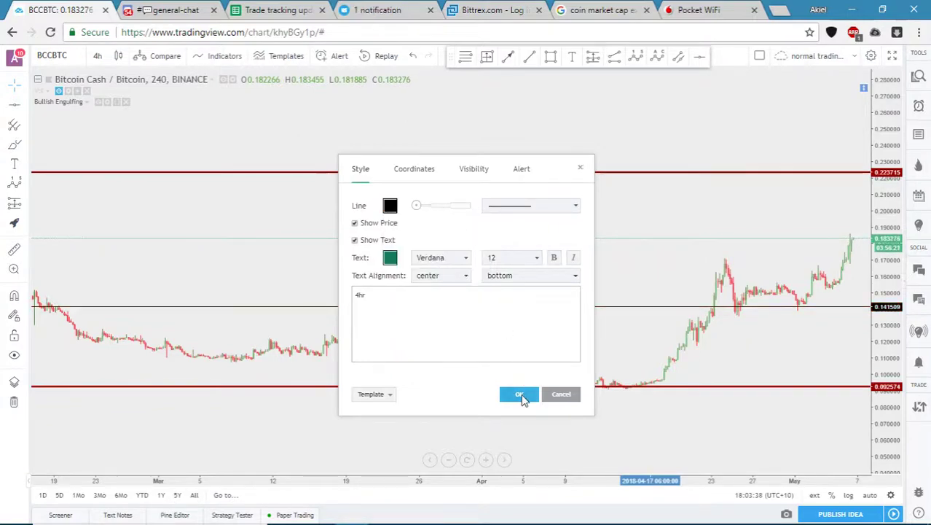
{"action": "left_click", "coordinate": [519, 395]}
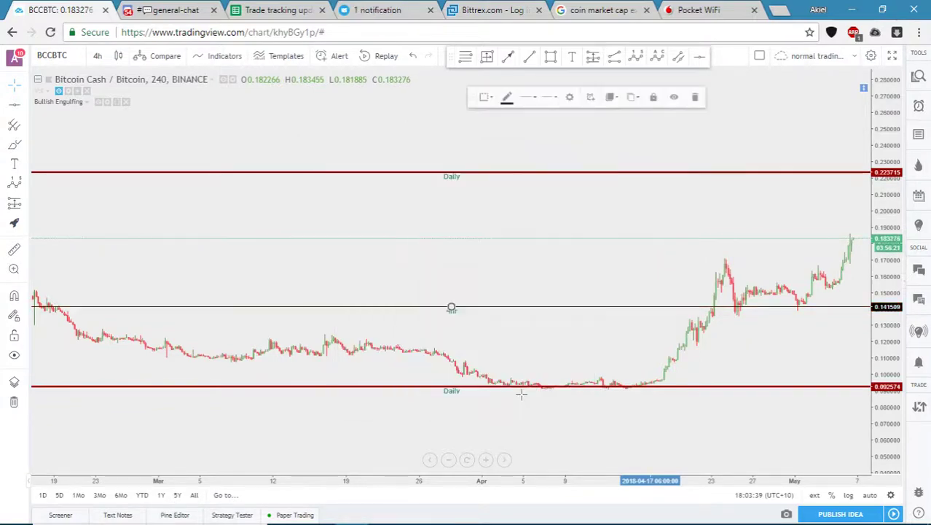
Save the black line's style as a drawing template named "4hr (spartan)", replacing the existing one
{"action": "left_click", "coordinate": [493, 104]}
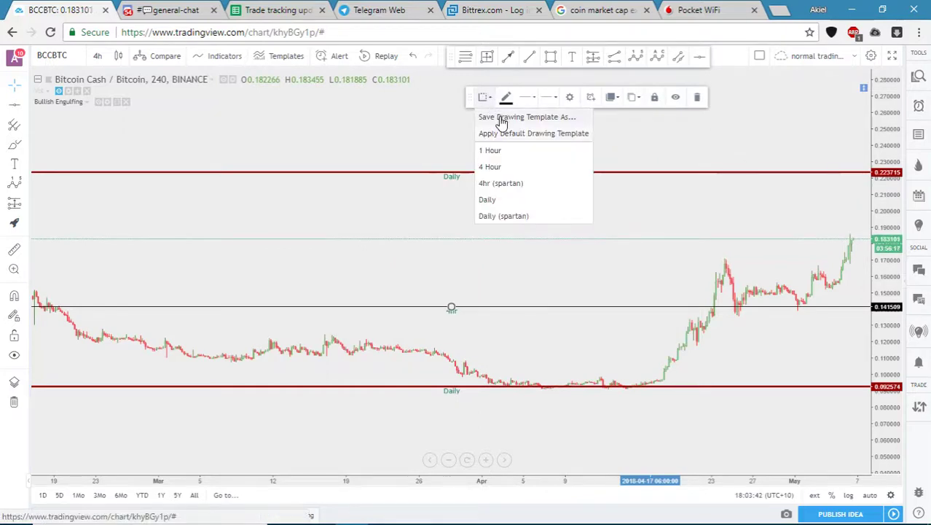
{"action": "left_click", "coordinate": [502, 119]}
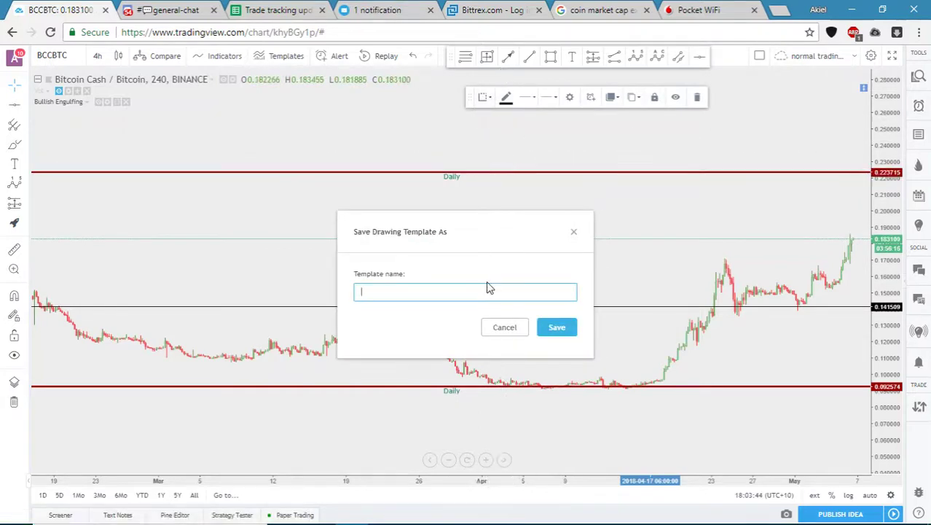
{"action": "type", "text": "4hr (spartan"}
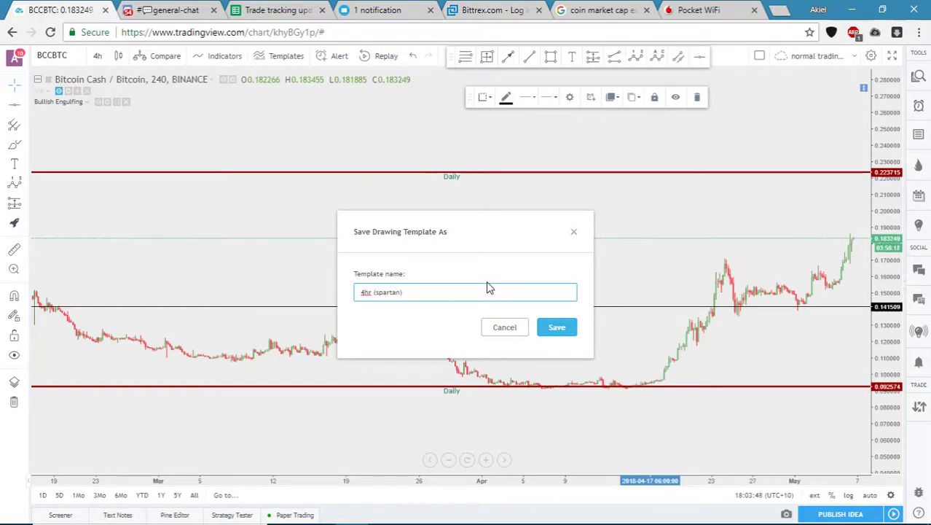
{"action": "left_click", "coordinate": [561, 328]}
{"action": "left_click", "coordinate": [539, 326]}
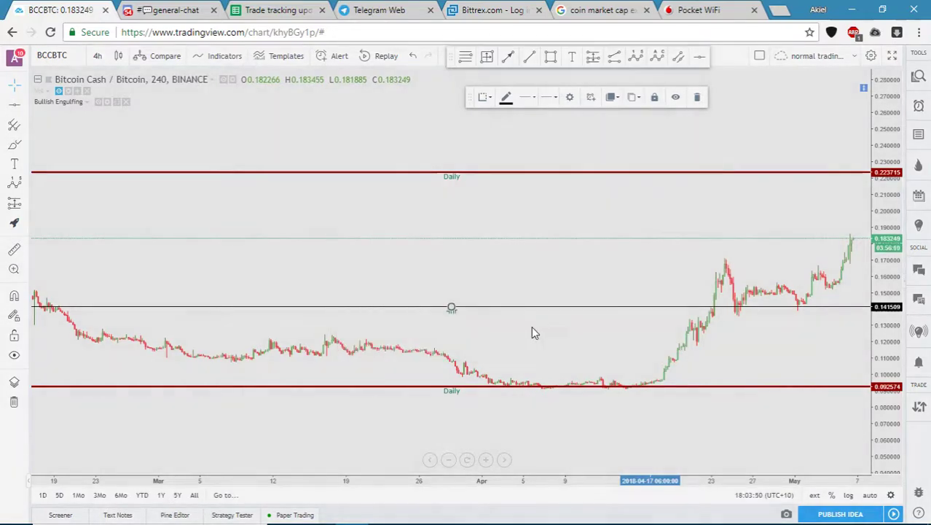
{"action": "left_click", "coordinate": [559, 264]}
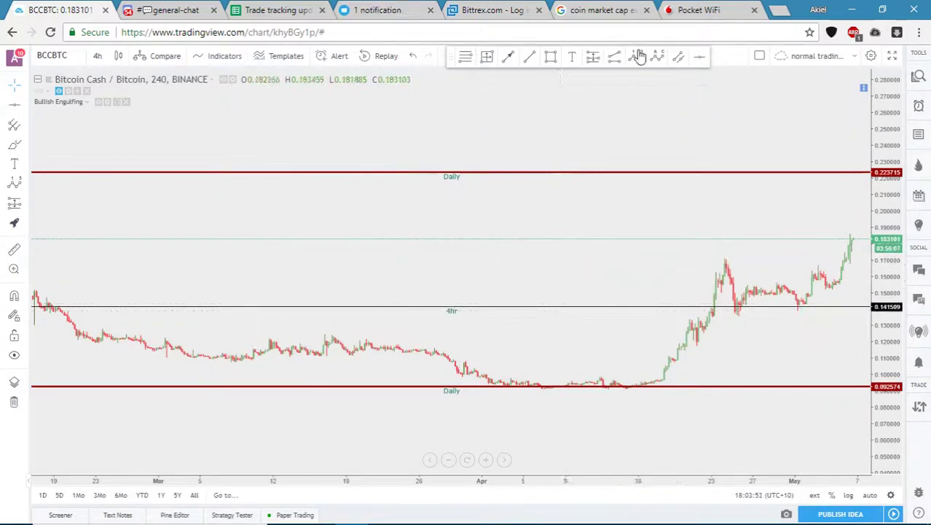
Draw a horizontal line at about 0.1709 and apply the "4hr (spartan)" template to it
{"action": "left_click", "coordinate": [699, 56]}
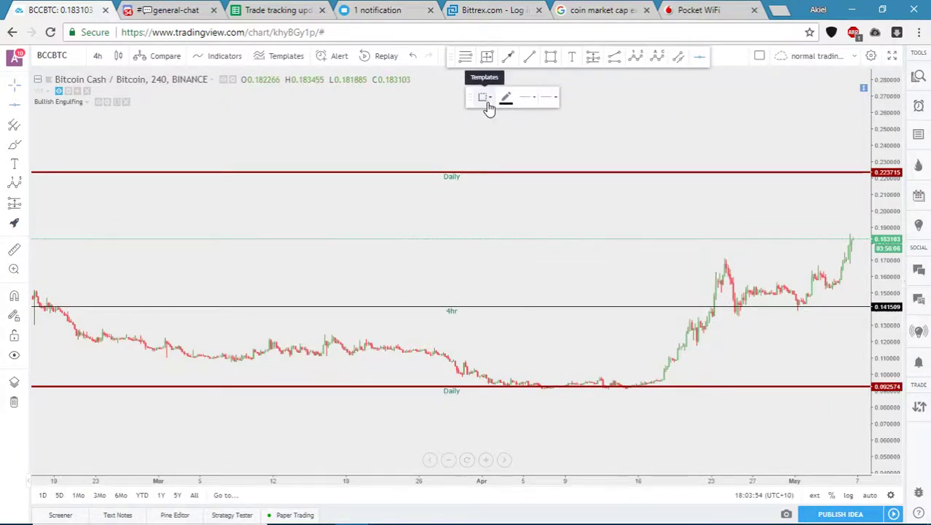
{"action": "left_click", "coordinate": [595, 258]}
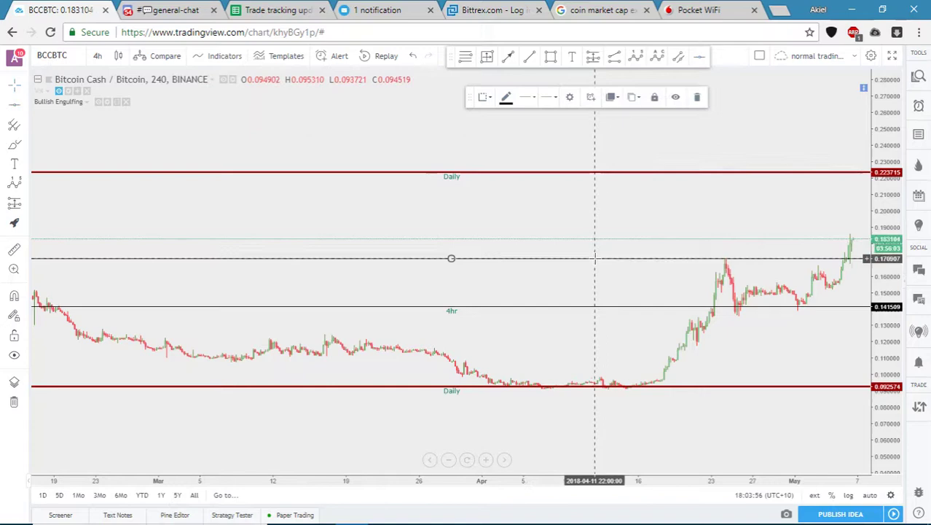
{"action": "left_click", "coordinate": [485, 98]}
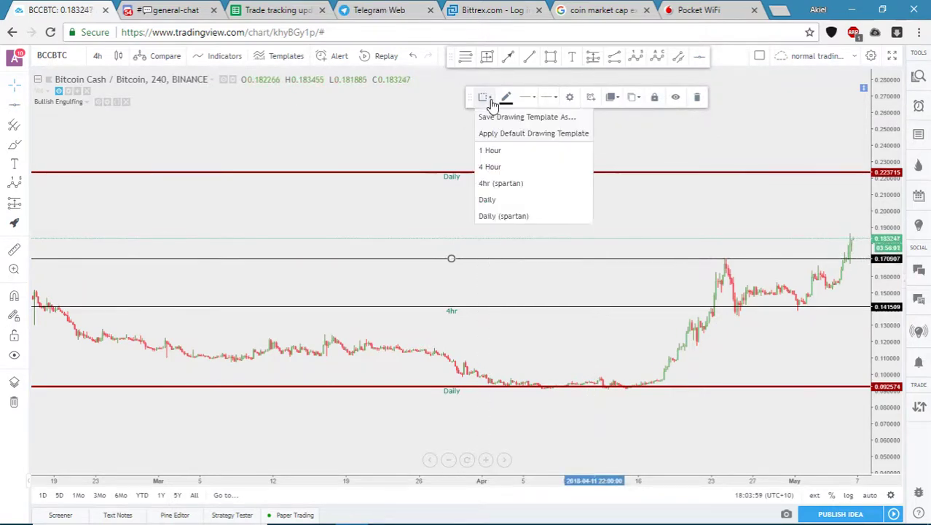
{"action": "left_click", "coordinate": [502, 183]}
{"action": "left_click", "coordinate": [563, 198]}
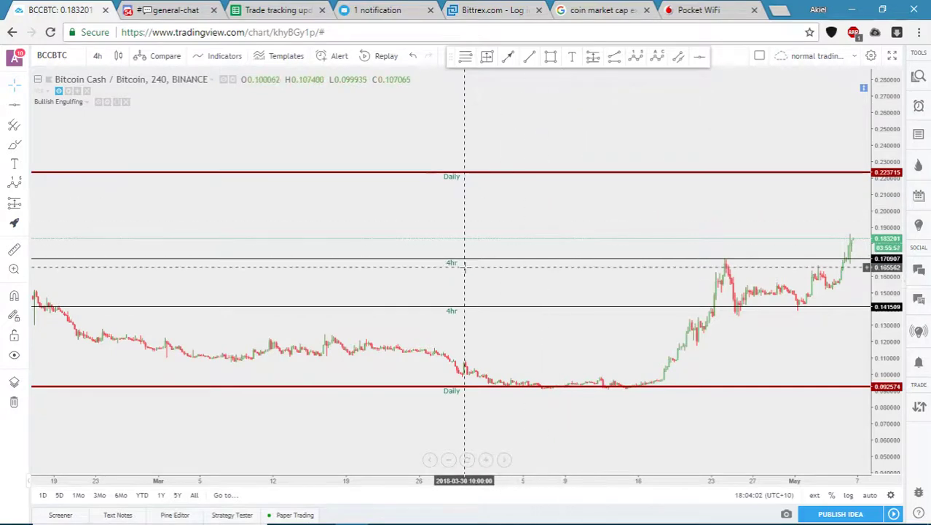
{"action": "scroll", "coordinate": [481, 270], "scroll_direction": "down", "scroll_amount": 3}
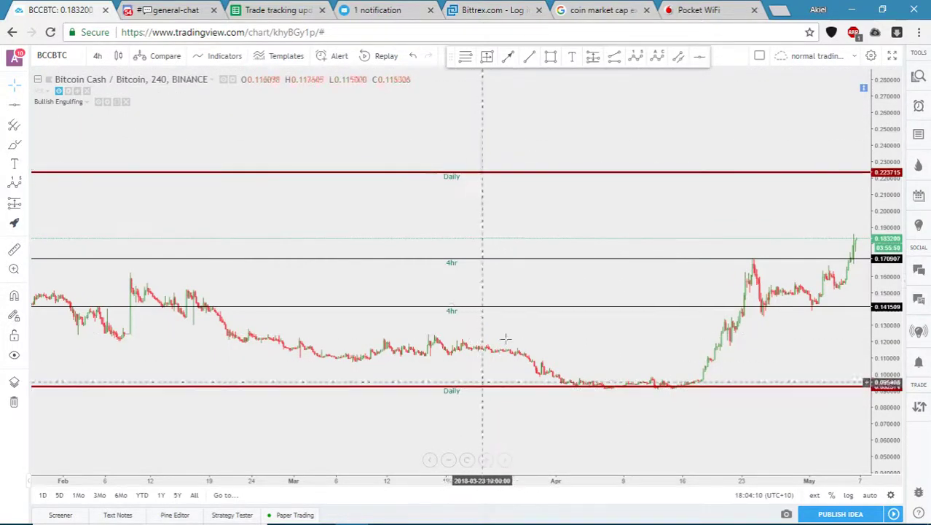
{"action": "scroll", "coordinate": [642, 210], "scroll_direction": "up", "scroll_amount": 1}
{"action": "scroll", "coordinate": [643, 210], "scroll_direction": "up", "scroll_amount": 1}
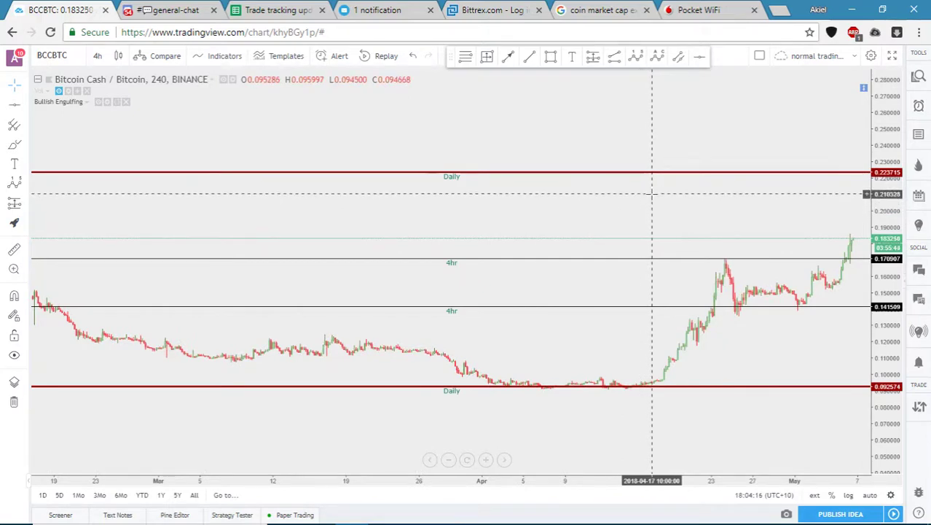
{"action": "scroll", "coordinate": [652, 197], "scroll_direction": "up", "scroll_amount": 1}
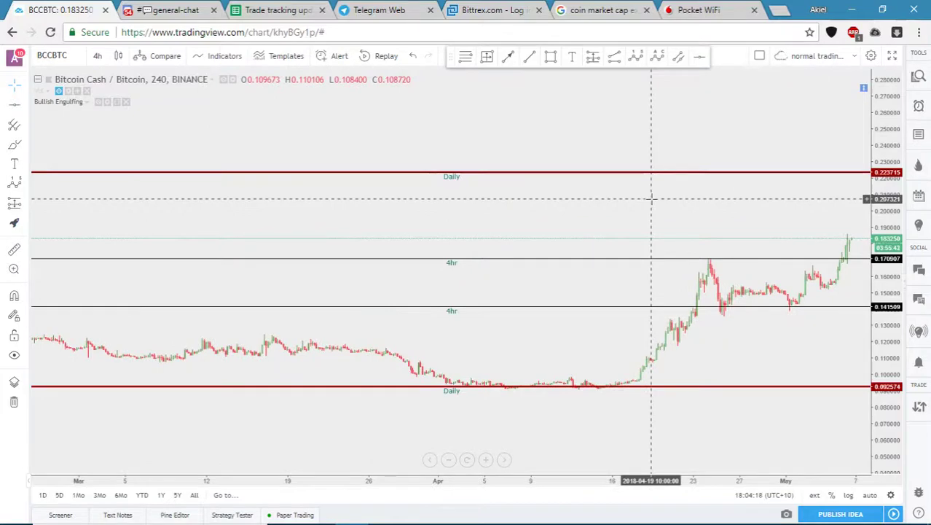
{"action": "scroll", "coordinate": [554, 175], "scroll_direction": "down", "scroll_amount": 3}
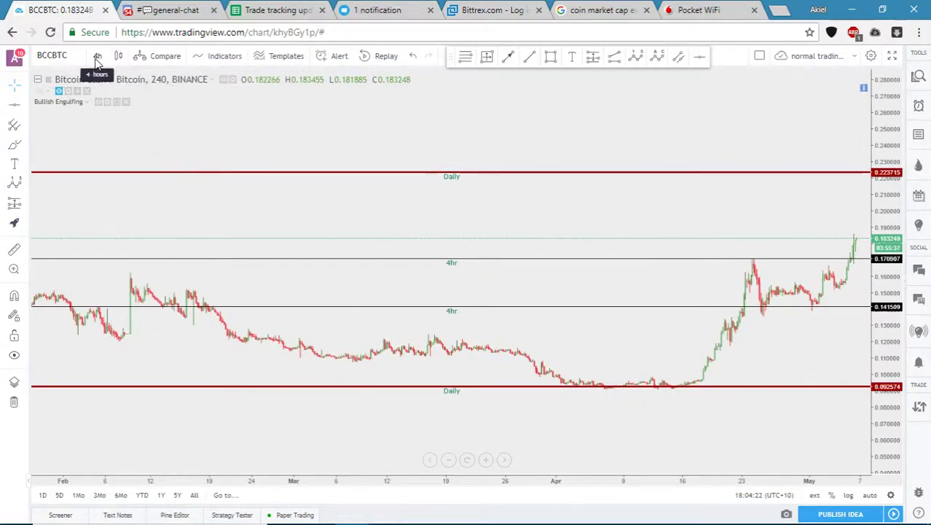
Change the chart interval to 5 minutes
{"action": "left_click", "coordinate": [97, 58]}
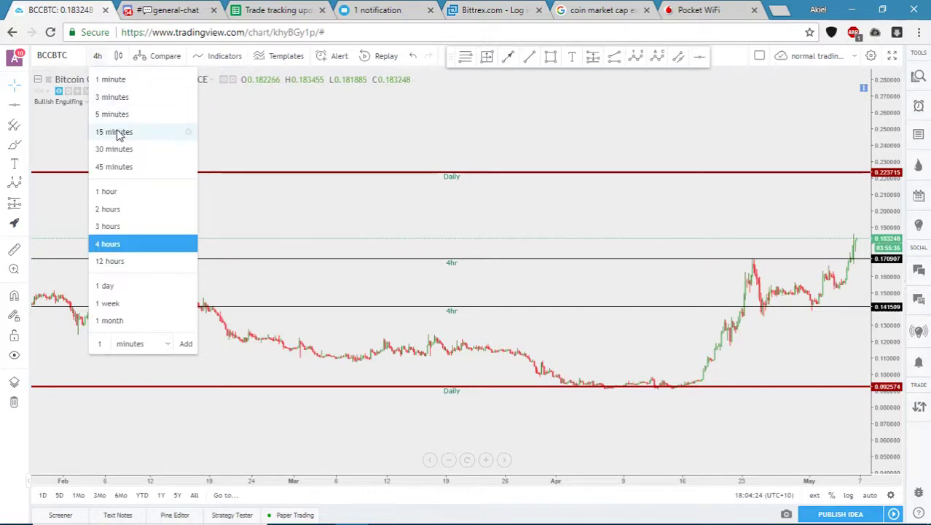
{"action": "left_click", "coordinate": [113, 115]}
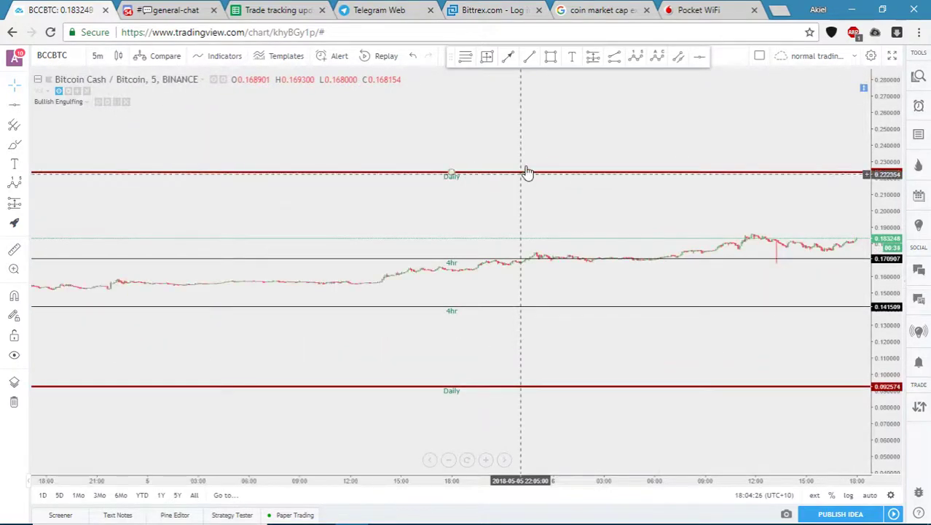
{"action": "scroll", "coordinate": [669, 247], "scroll_direction": "up", "scroll_amount": 5}
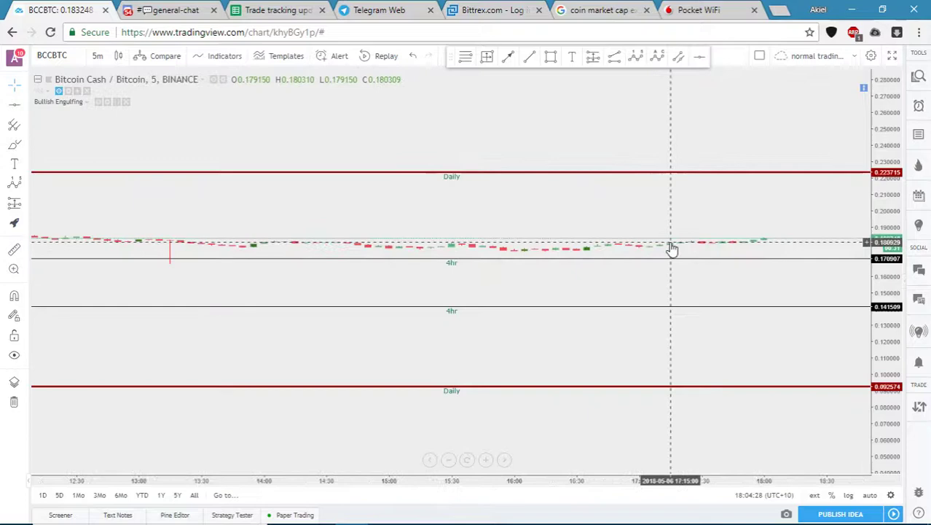
{"action": "left_click_drag", "start_coordinate": [897, 288], "coordinate": [661, 187]}
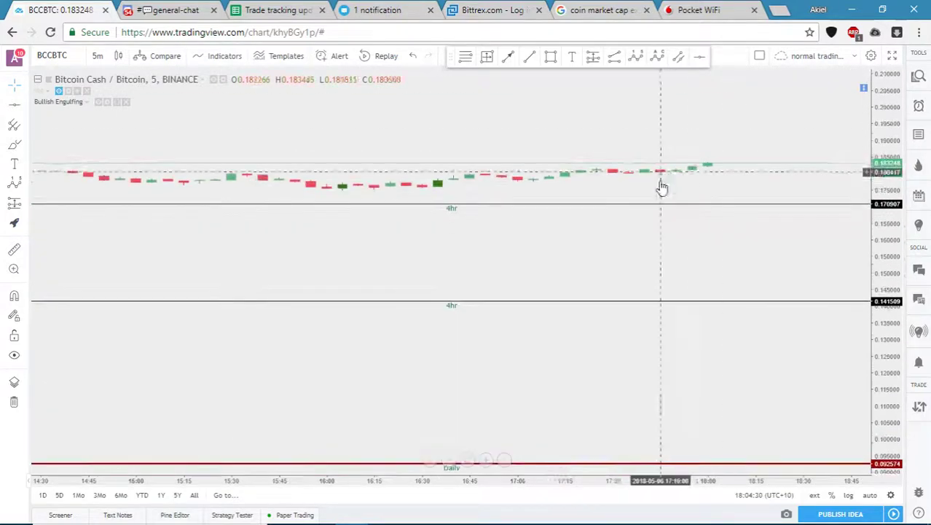
{"action": "scroll", "coordinate": [661, 187], "scroll_direction": "down", "scroll_amount": 5}
{"action": "left_click_drag", "start_coordinate": [895, 244], "coordinate": [895, 211]}
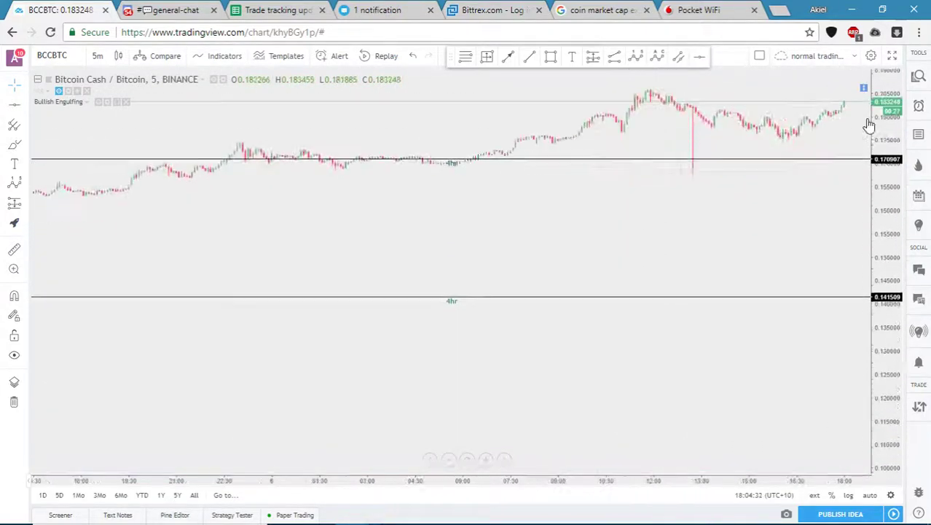
{"action": "left_click_drag", "start_coordinate": [676, 211], "coordinate": [610, 302]}
{"action": "scroll", "coordinate": [609, 303], "scroll_direction": "up", "scroll_amount": 2}
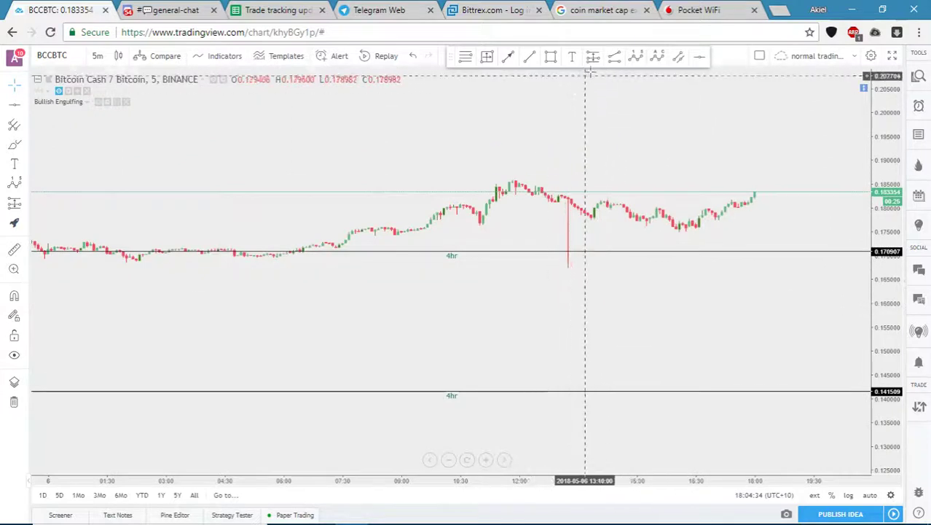
Draw an Elliott impulse wave along the recent rise, from point (0) at about 0.1716 to point (5) at about 0.1863
{"action": "left_click", "coordinate": [637, 57]}
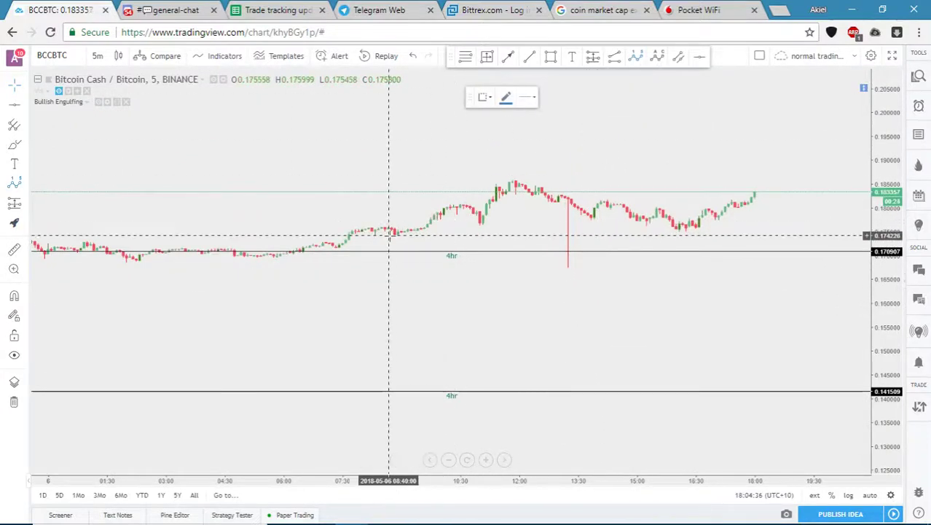
{"action": "left_click", "coordinate": [337, 248]}
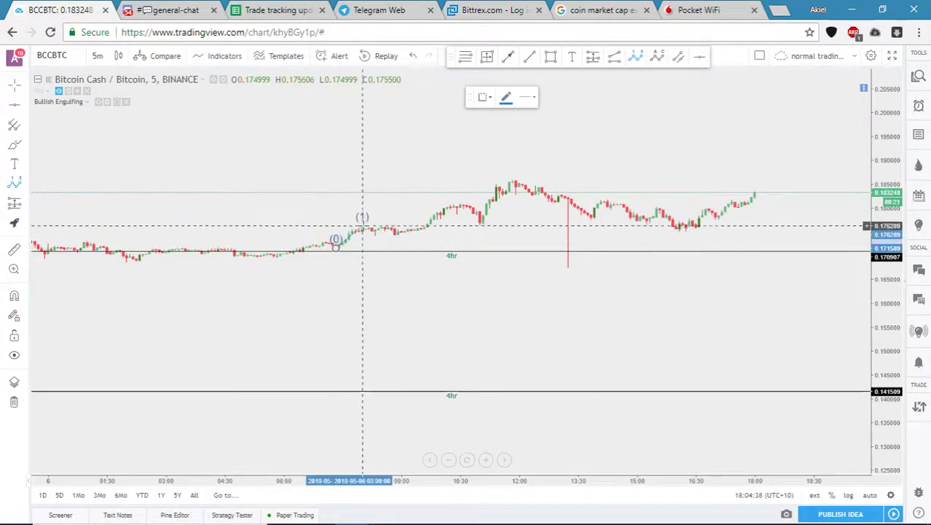
{"action": "left_click", "coordinate": [362, 226]}
{"action": "left_click", "coordinate": [394, 238]}
{"action": "left_click", "coordinate": [460, 199]}
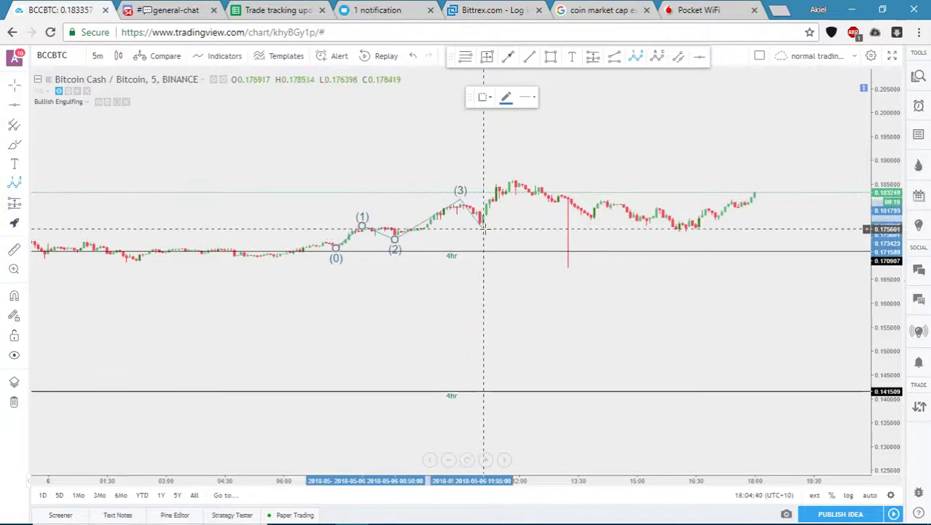
{"action": "left_click", "coordinate": [482, 223]}
{"action": "left_click", "coordinate": [519, 178]}
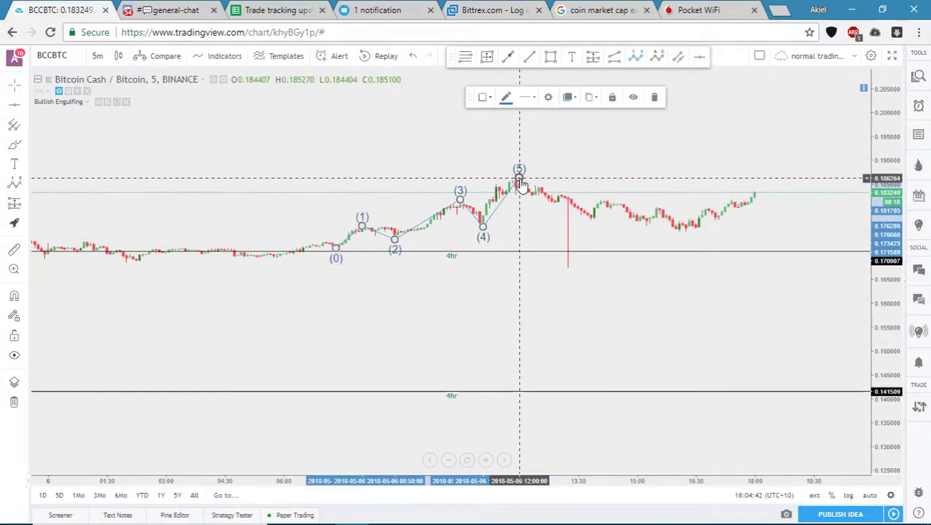
{"action": "left_click", "coordinate": [583, 156]}
Check how the Elliott wave displays on the 4-hour interval and return to the 5-minute interval
{"action": "left_click", "coordinate": [97, 58]}
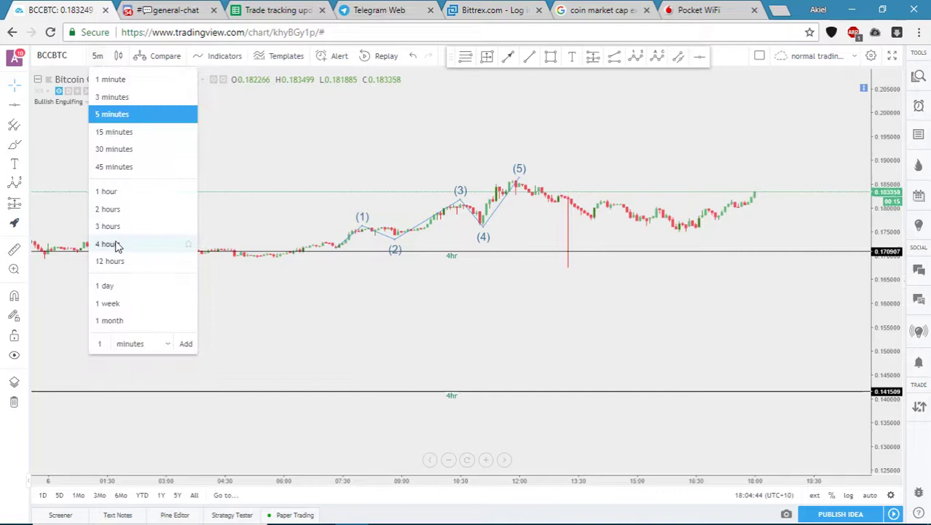
{"action": "left_click", "coordinate": [116, 243]}
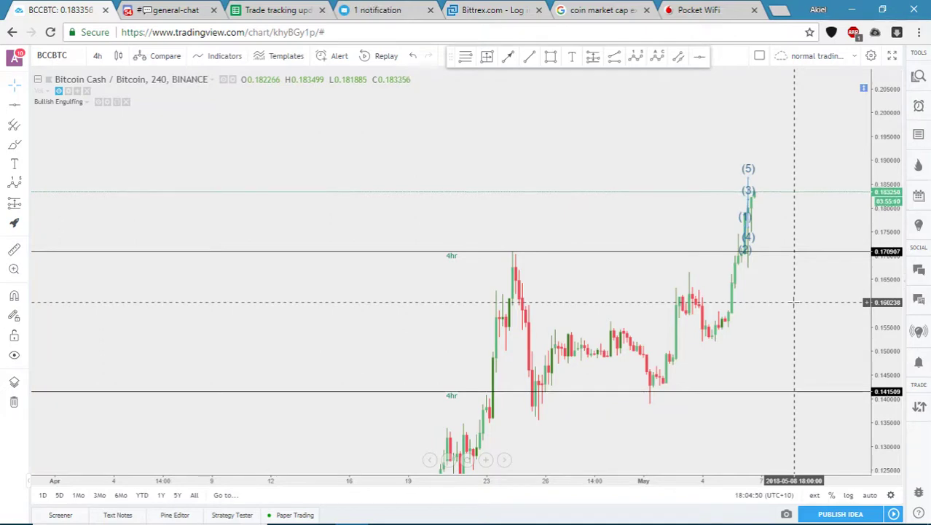
{"action": "left_click", "coordinate": [99, 62]}
{"action": "left_click", "coordinate": [104, 117]}
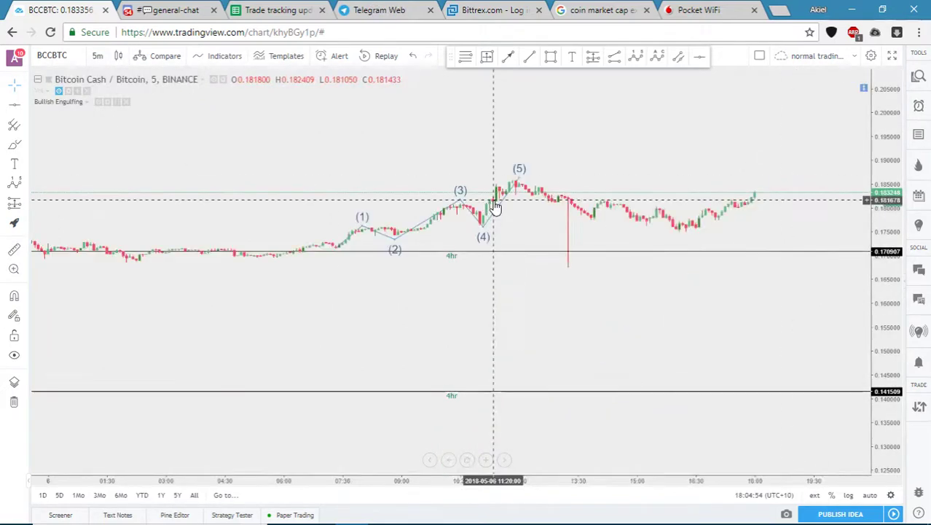
Turn off the Elliott wave's visibility on Hours and Days intervals
{"action": "left_click", "coordinate": [519, 170]}
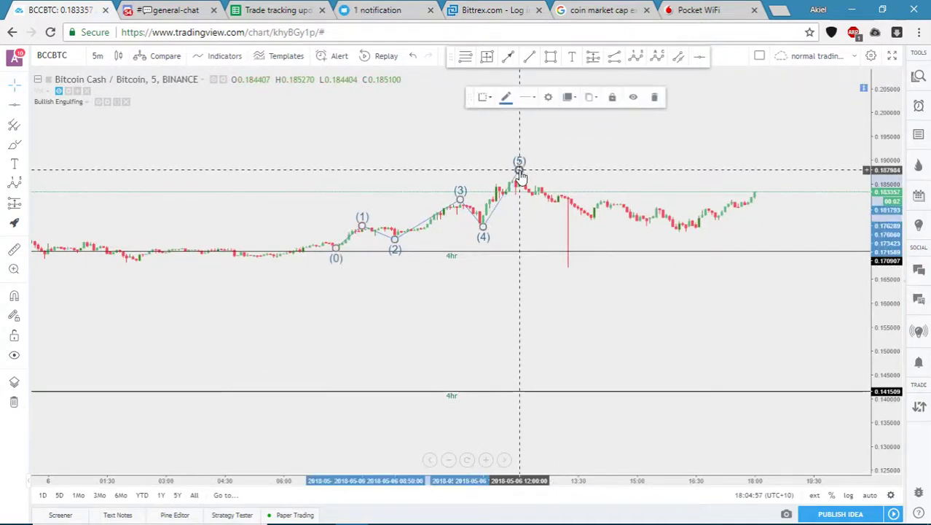
{"action": "left_click", "coordinate": [548, 97]}
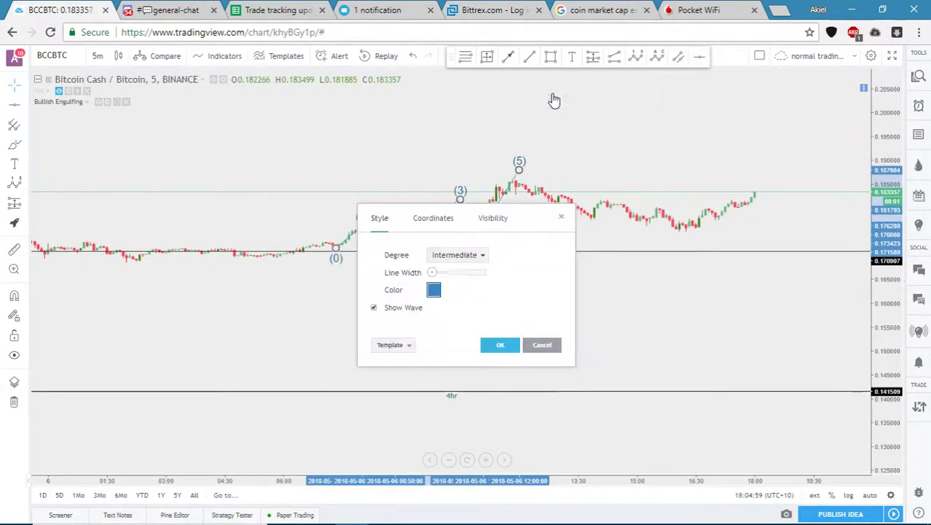
{"action": "left_click", "coordinate": [491, 220]}
{"action": "left_click_drag", "start_coordinate": [538, 225], "coordinate": [707, 294]}
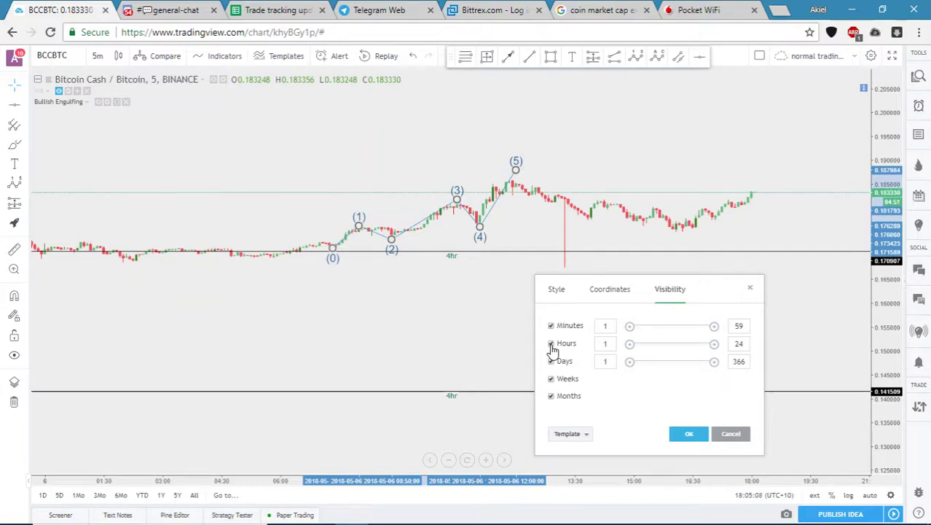
{"action": "left_click", "coordinate": [551, 344]}
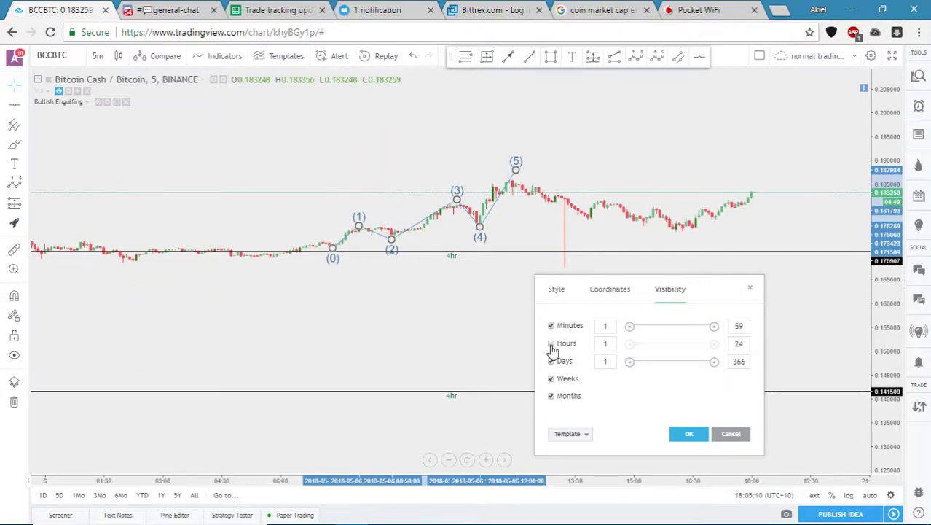
{"action": "left_click", "coordinate": [553, 362]}
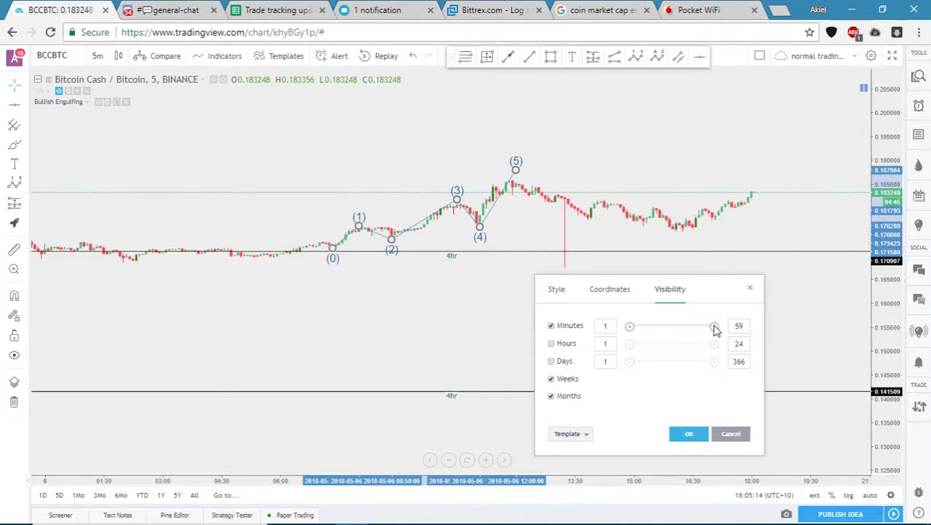
{"action": "left_click", "coordinate": [689, 435]}
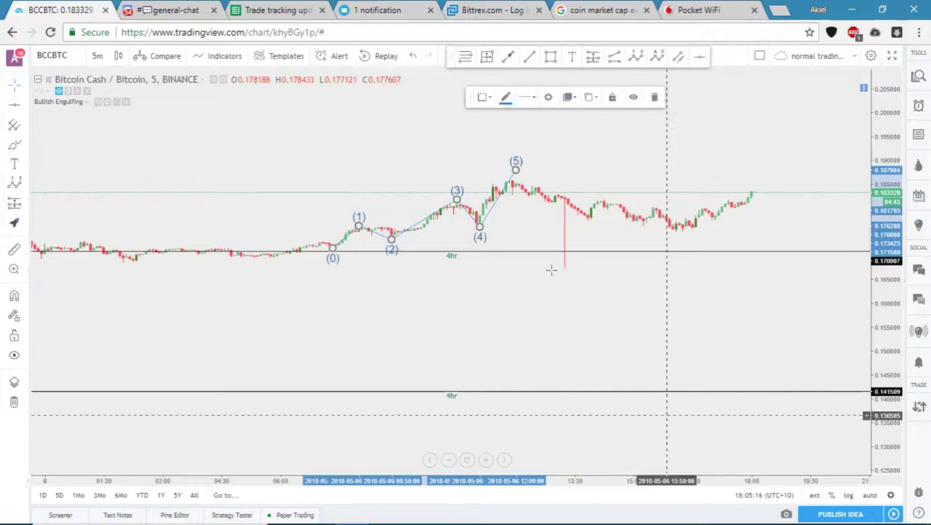
Save the Elliott wave's settings as a drawing template named "5 minute elliot wave"
{"action": "left_click", "coordinate": [485, 100]}
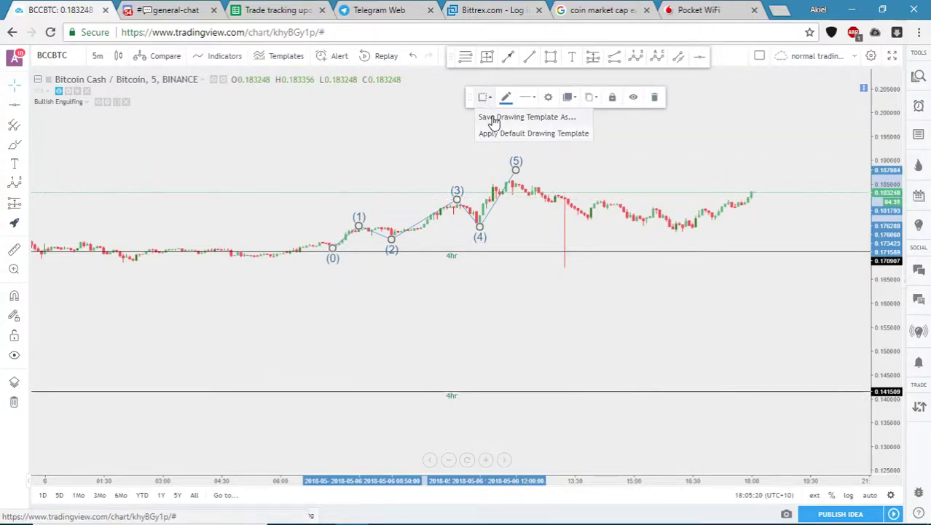
{"action": "left_click", "coordinate": [494, 117]}
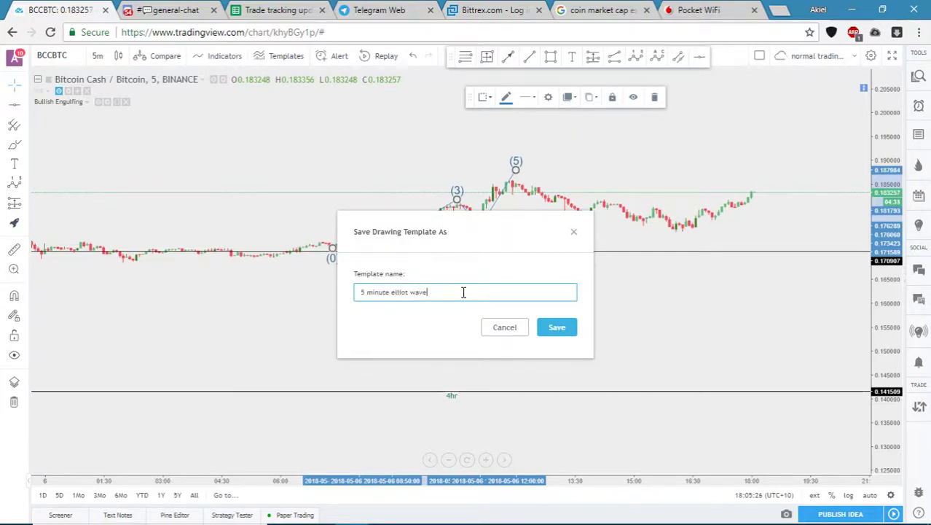
{"action": "left_click", "coordinate": [566, 329]}
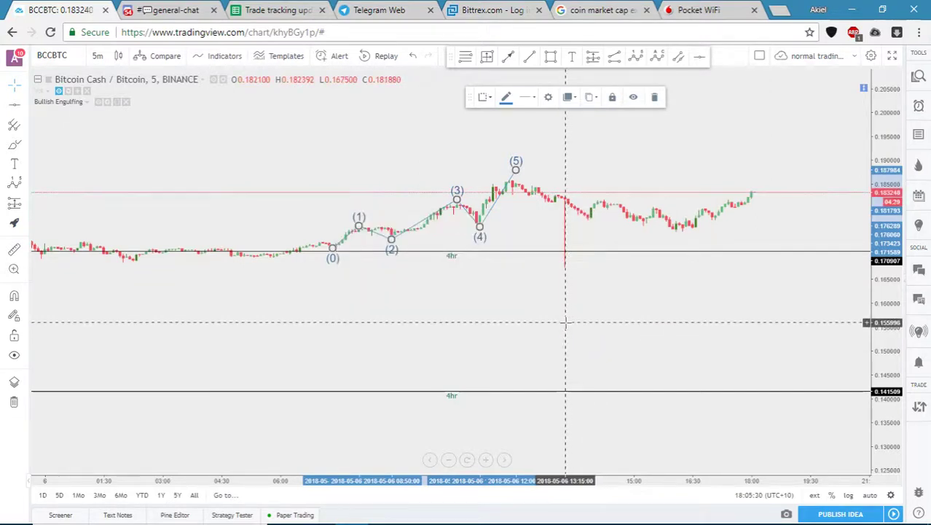
Check the Elliott wave's visibility on the 4-hour, 5-minute and 30-minute intervals and return to the 4-hour interval
{"action": "left_click", "coordinate": [97, 56]}
{"action": "left_click", "coordinate": [115, 246]}
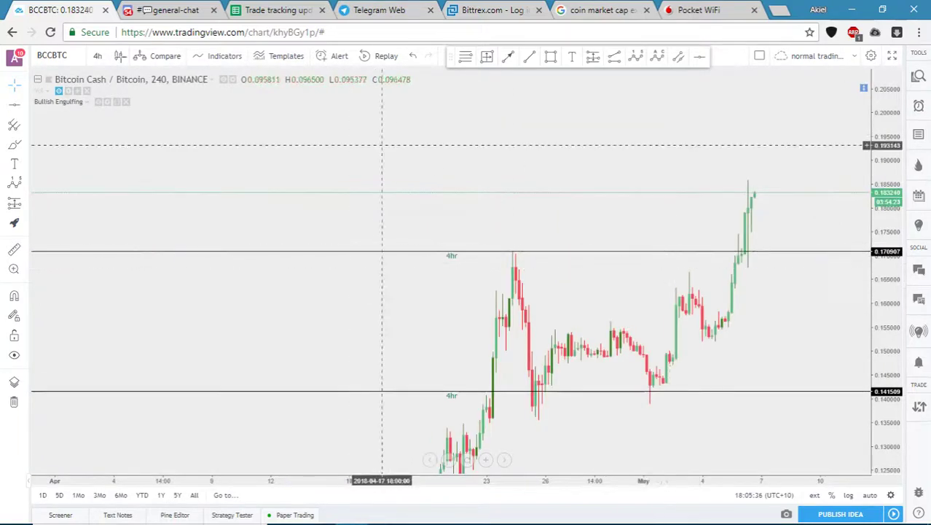
{"action": "left_click", "coordinate": [97, 57]}
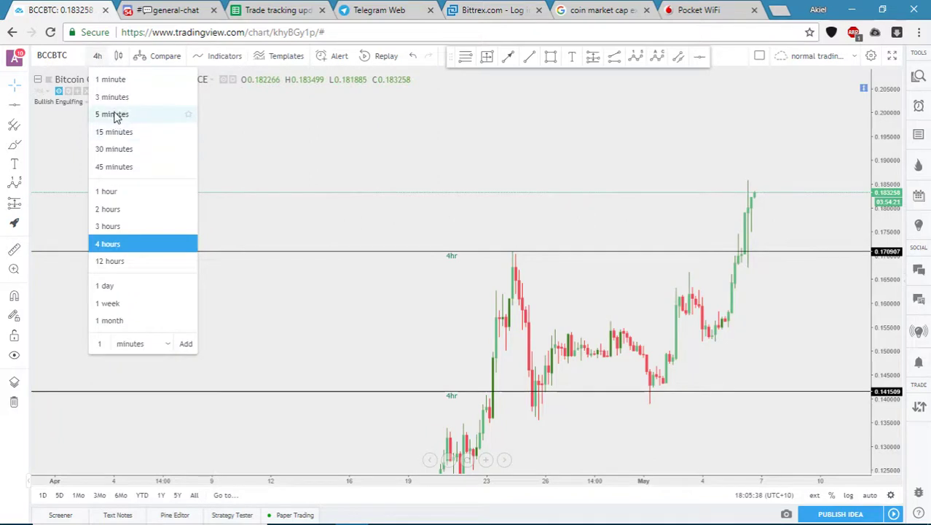
{"action": "left_click", "coordinate": [115, 115]}
{"action": "left_click", "coordinate": [97, 56]}
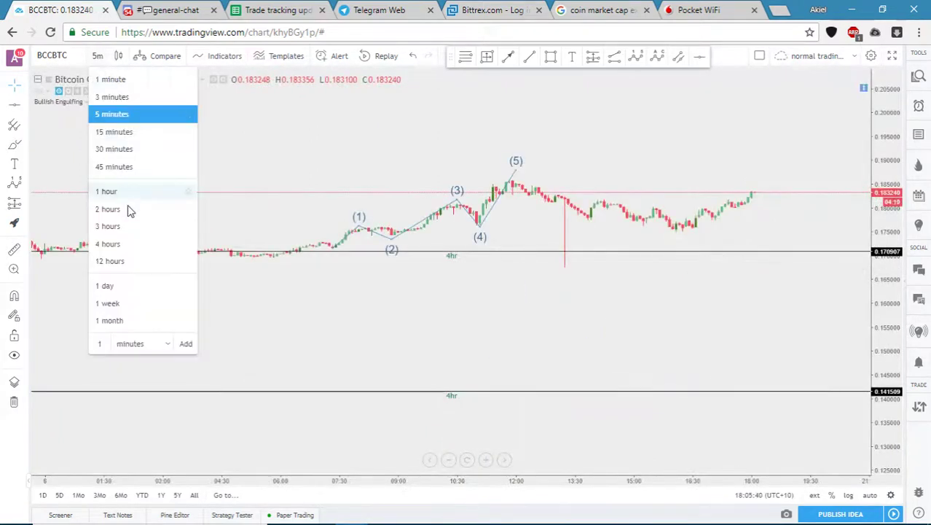
{"action": "left_click", "coordinate": [104, 149]}
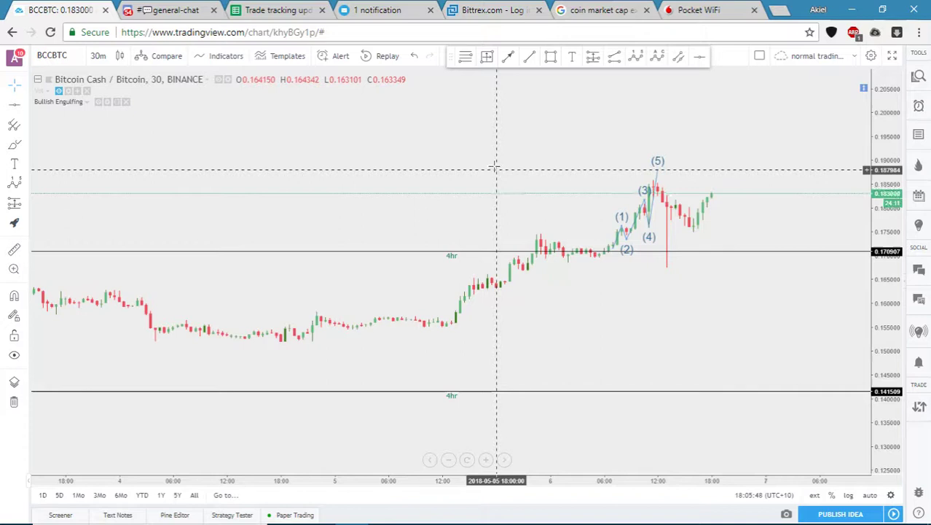
{"action": "left_click", "coordinate": [98, 56]}
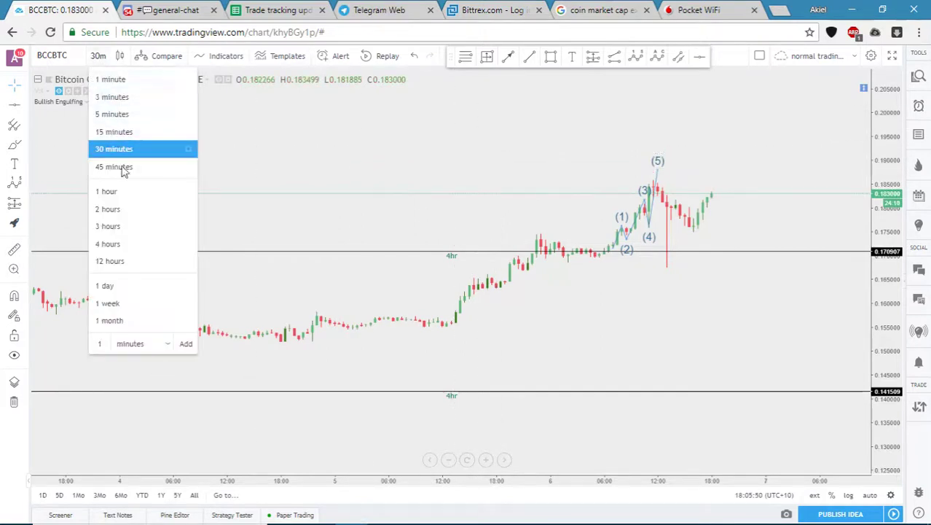
{"action": "left_click", "coordinate": [109, 243]}
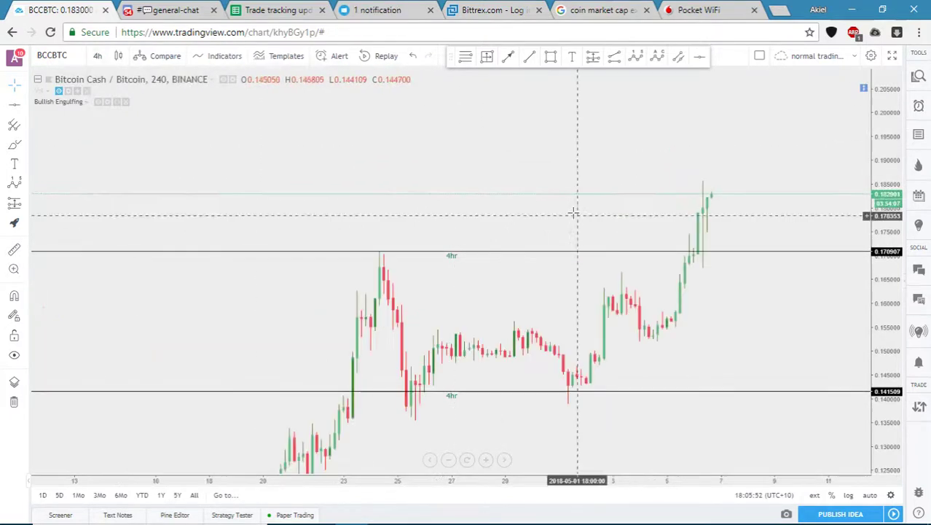
{"action": "scroll", "coordinate": [642, 202], "scroll_direction": "down", "scroll_amount": 3}
{"action": "scroll", "coordinate": [648, 208], "scroll_direction": "up", "scroll_amount": 5}
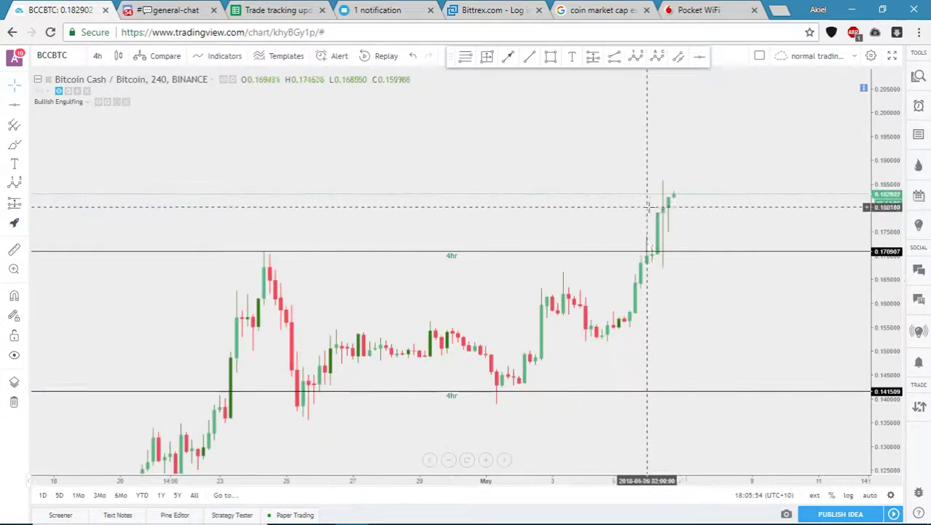